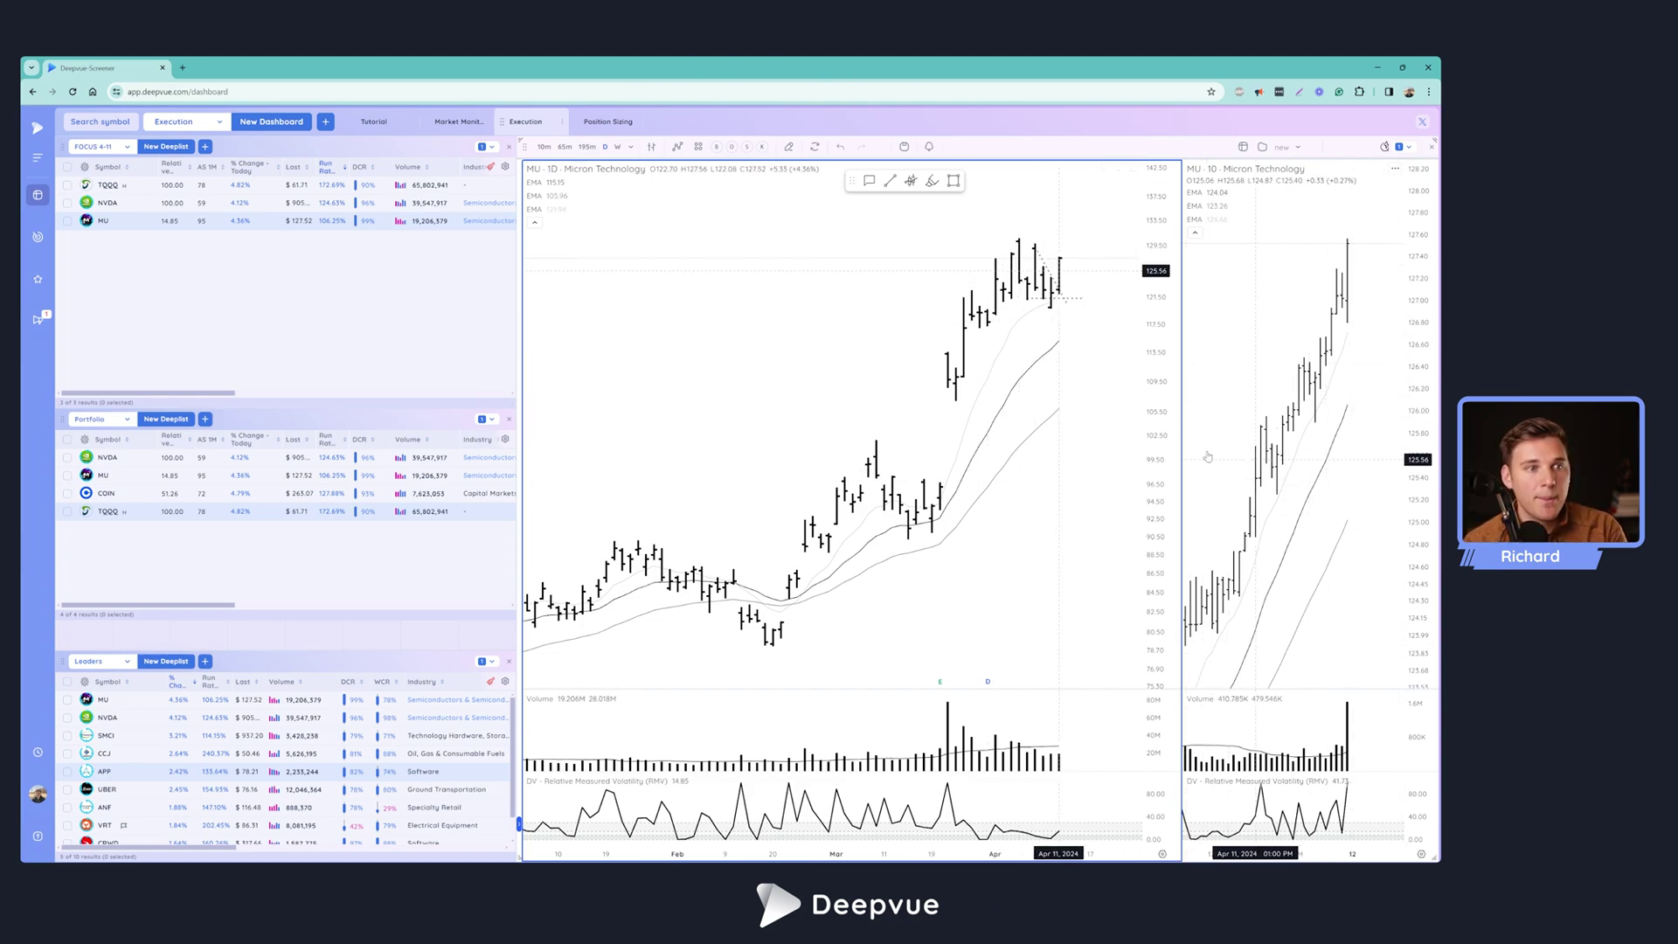
Look through the add-apps panel and chart layout options, then make the 10-minute MU chart active
{"action": "left_click", "coordinate": [325, 127]}
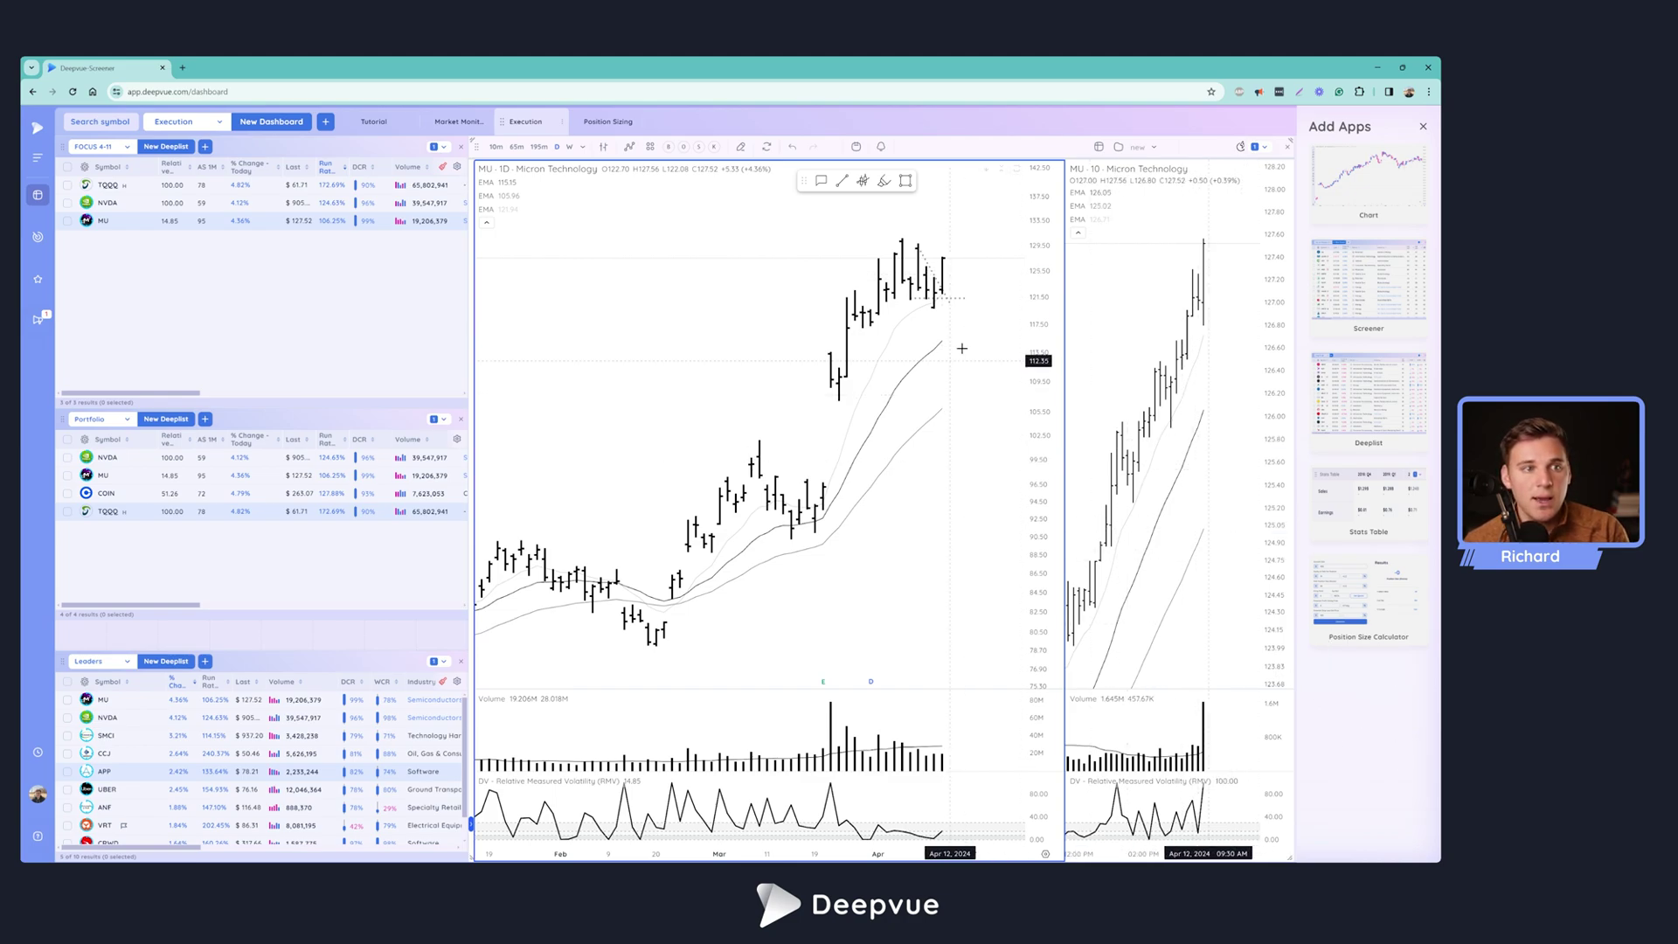
{"action": "left_click", "coordinate": [1422, 127]}
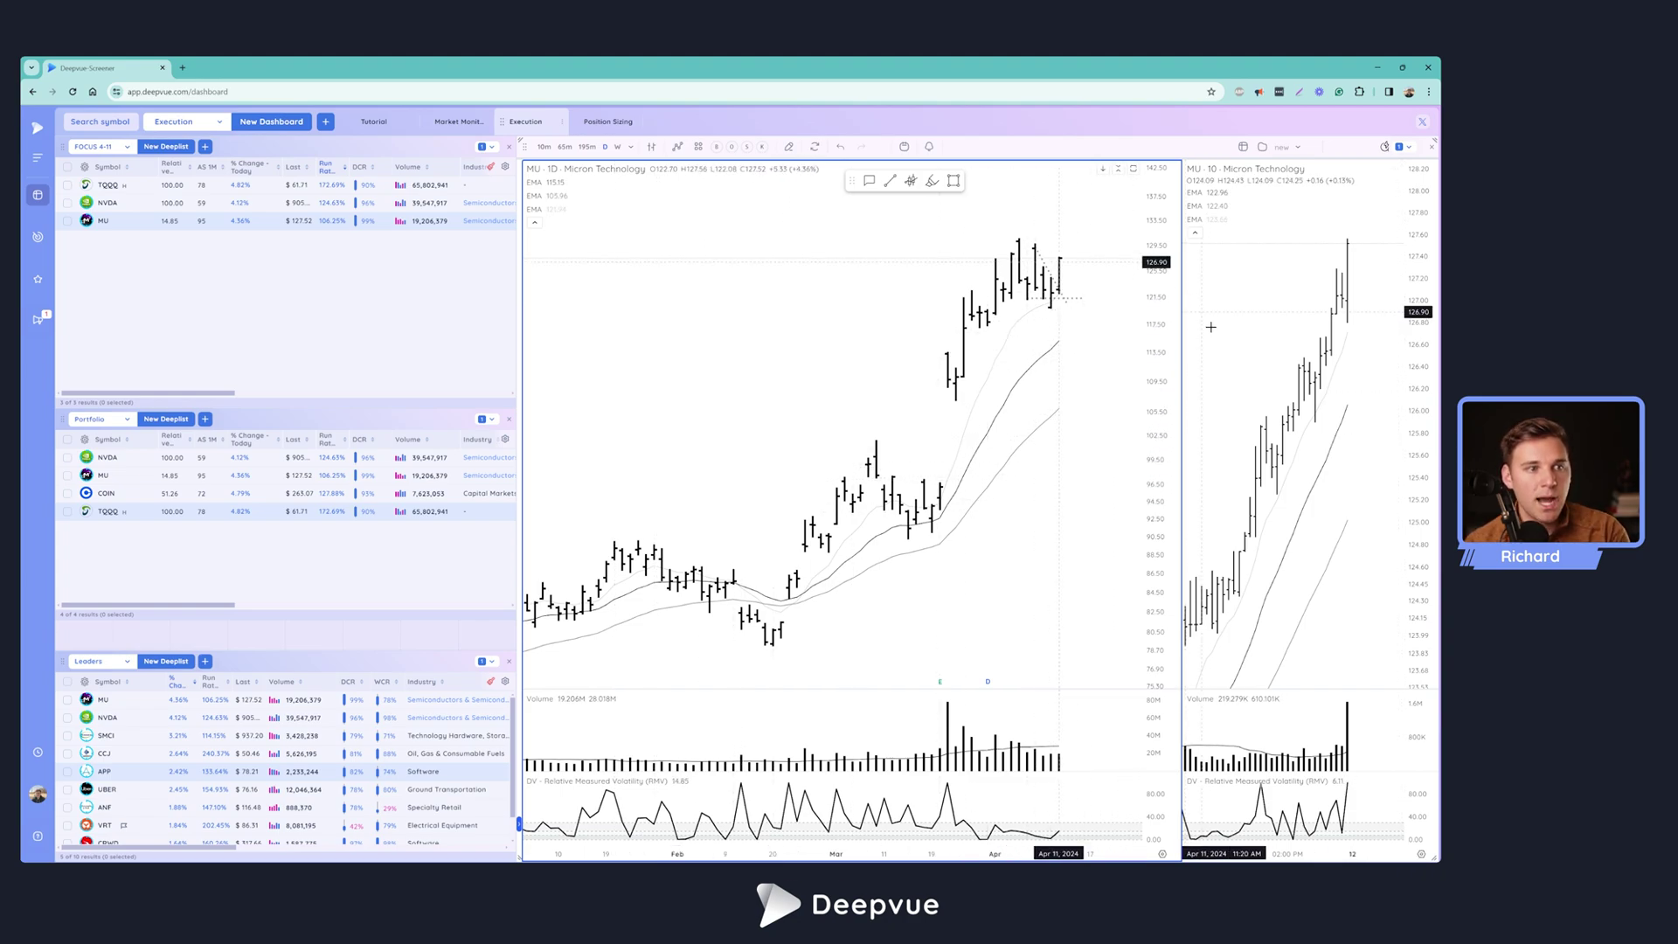
{"action": "left_click", "coordinate": [1242, 148]}
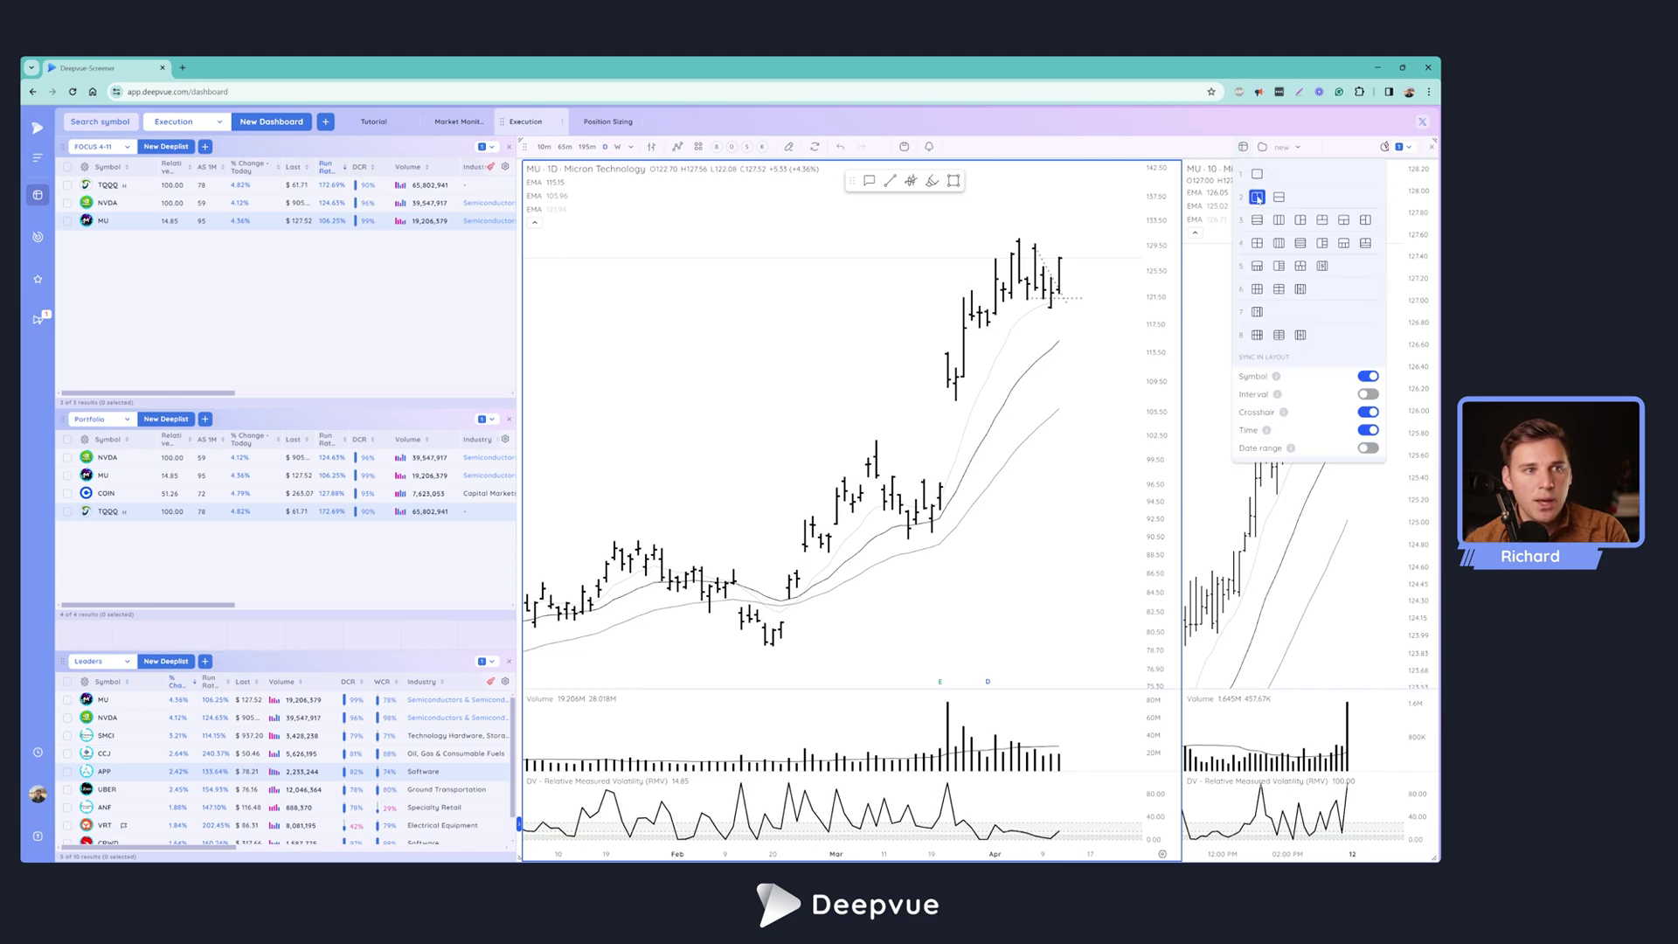
{"action": "left_click", "coordinate": [1243, 148]}
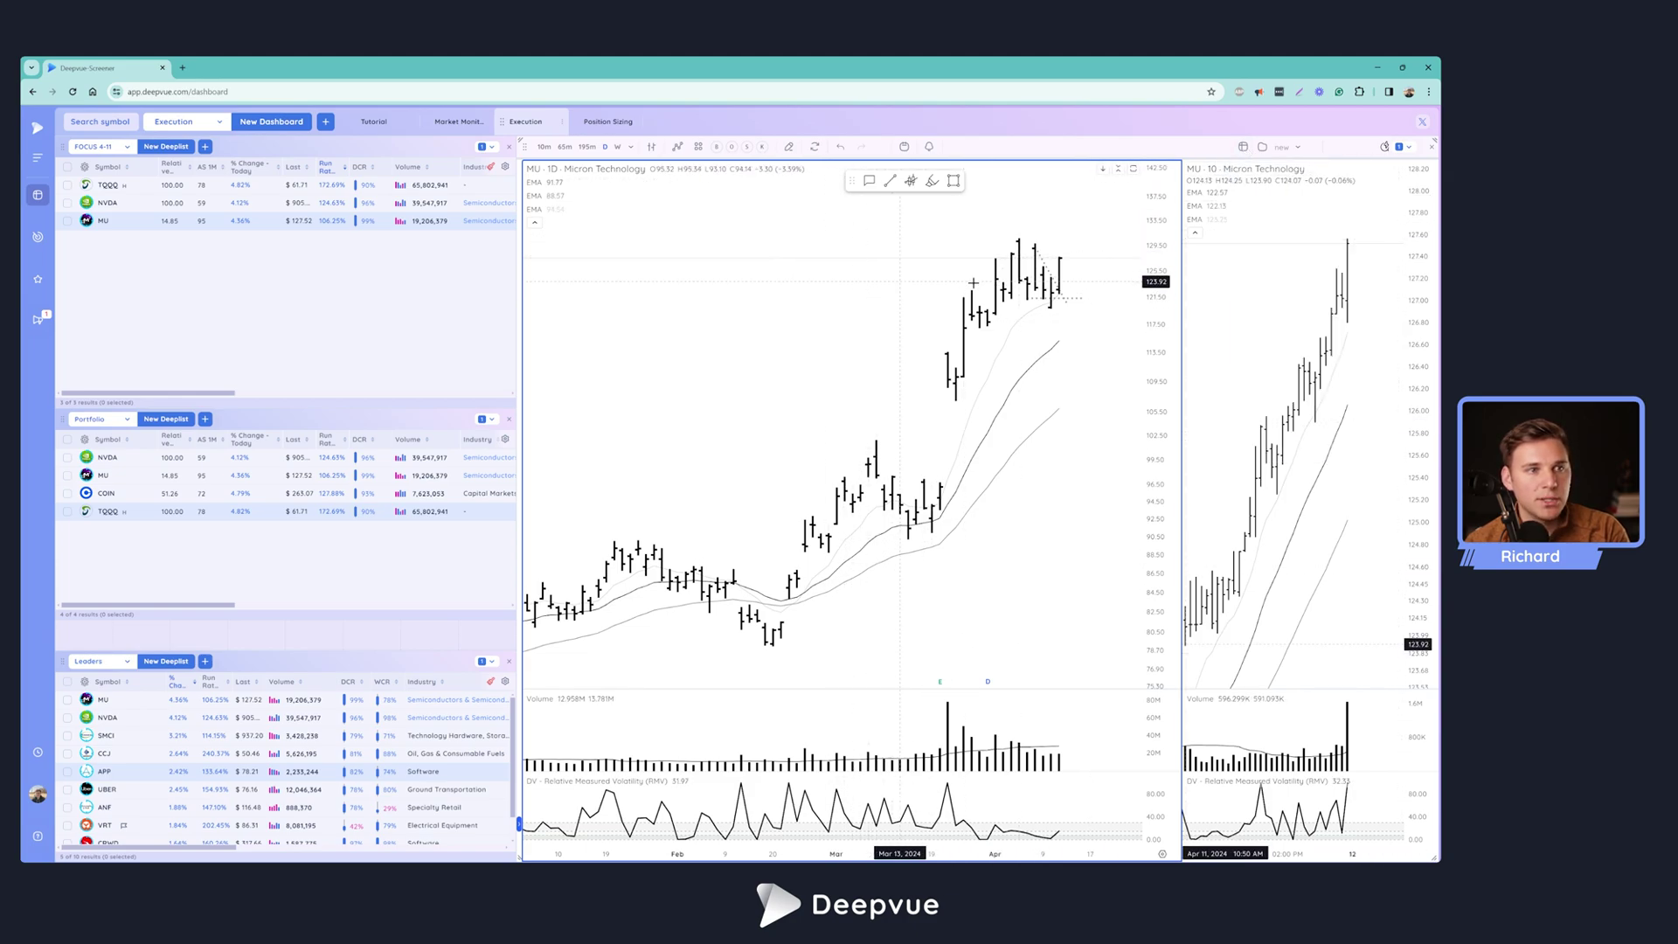
{"action": "left_click", "coordinate": [1260, 331]}
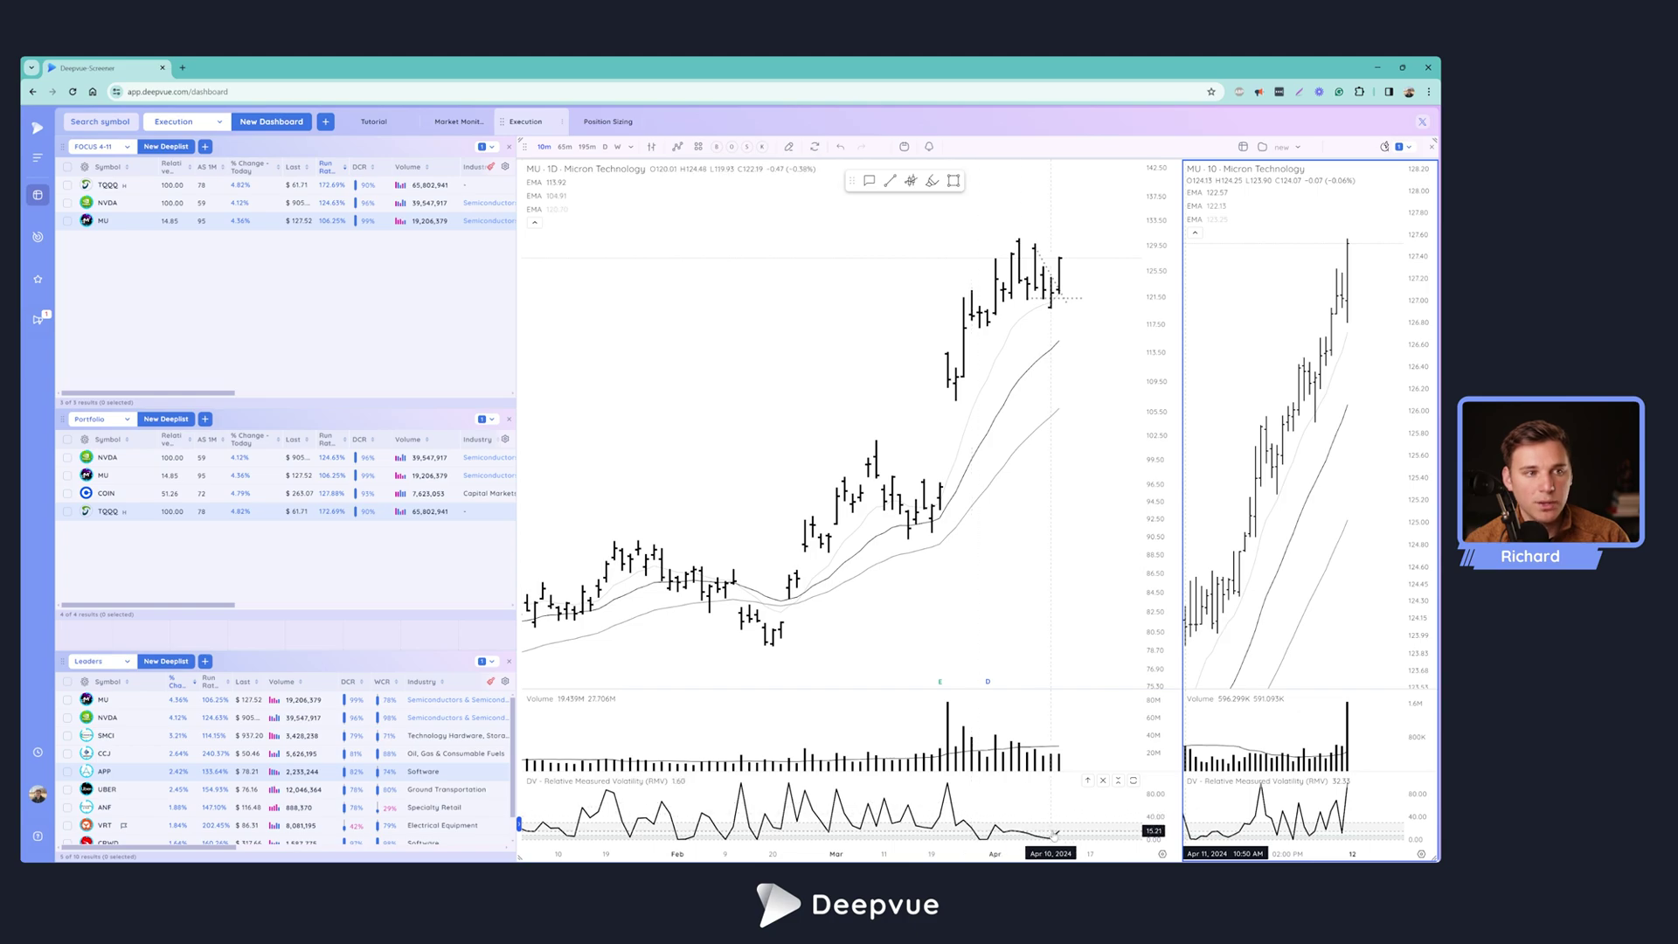
Review the deeplist column settings, then sort the Focus deeplist by Run Rate, highest first
{"action": "scroll", "coordinate": [1049, 837], "scroll_direction": "up", "scroll_amount": 3}
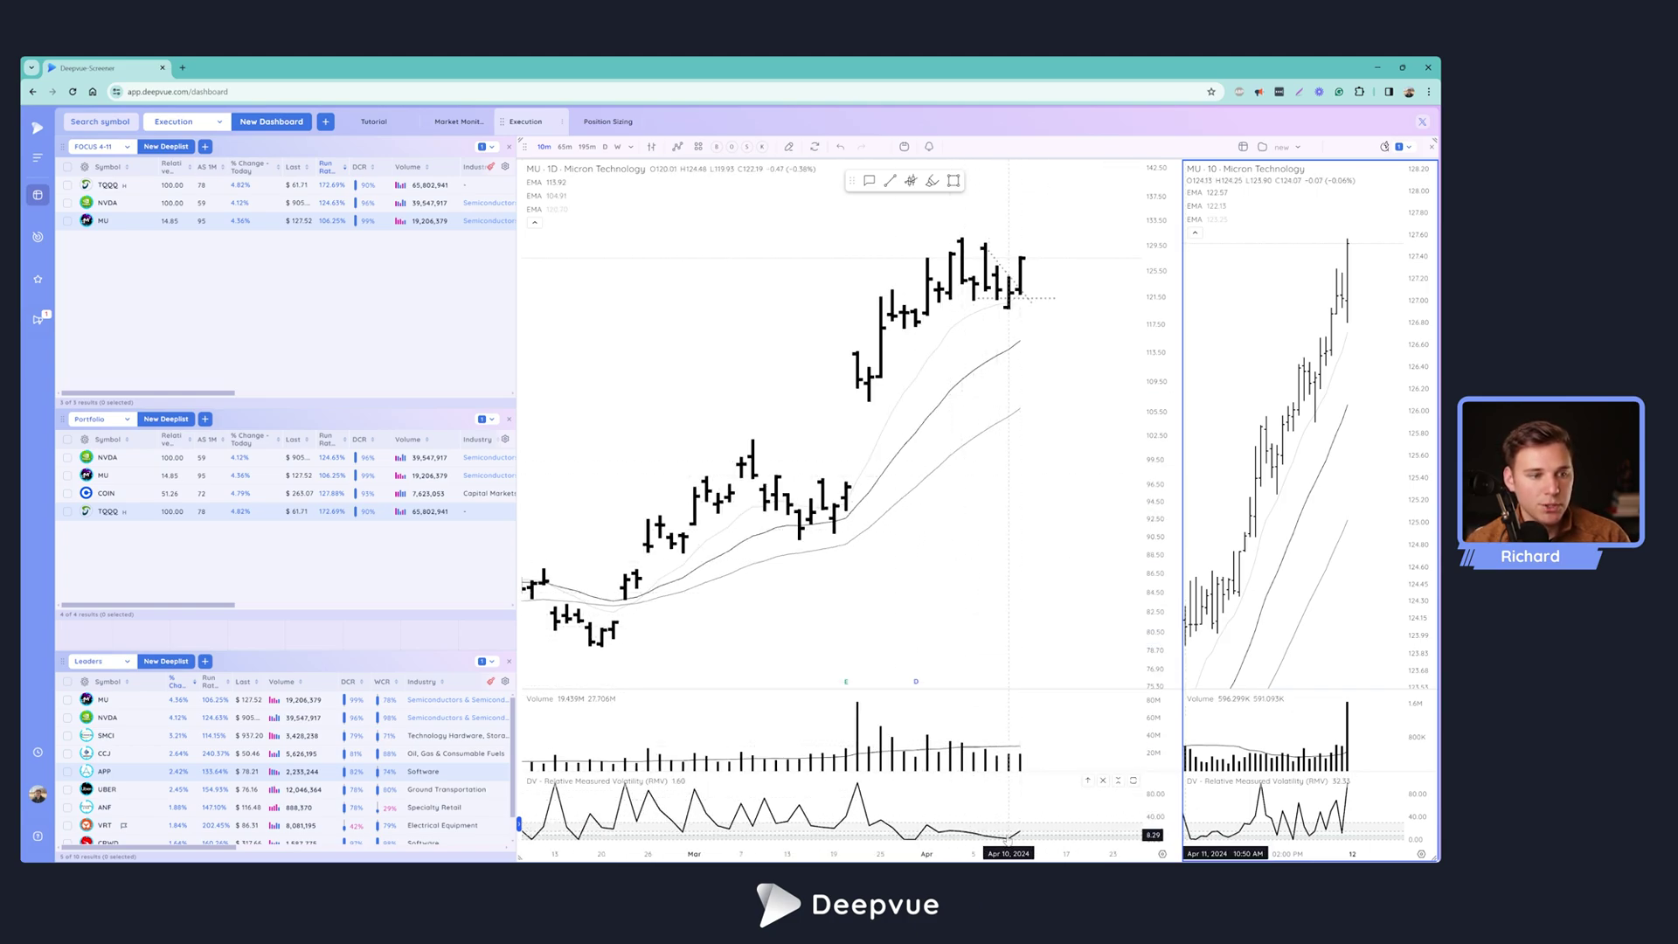
{"action": "scroll", "coordinate": [1009, 836], "scroll_direction": "down", "scroll_amount": 2}
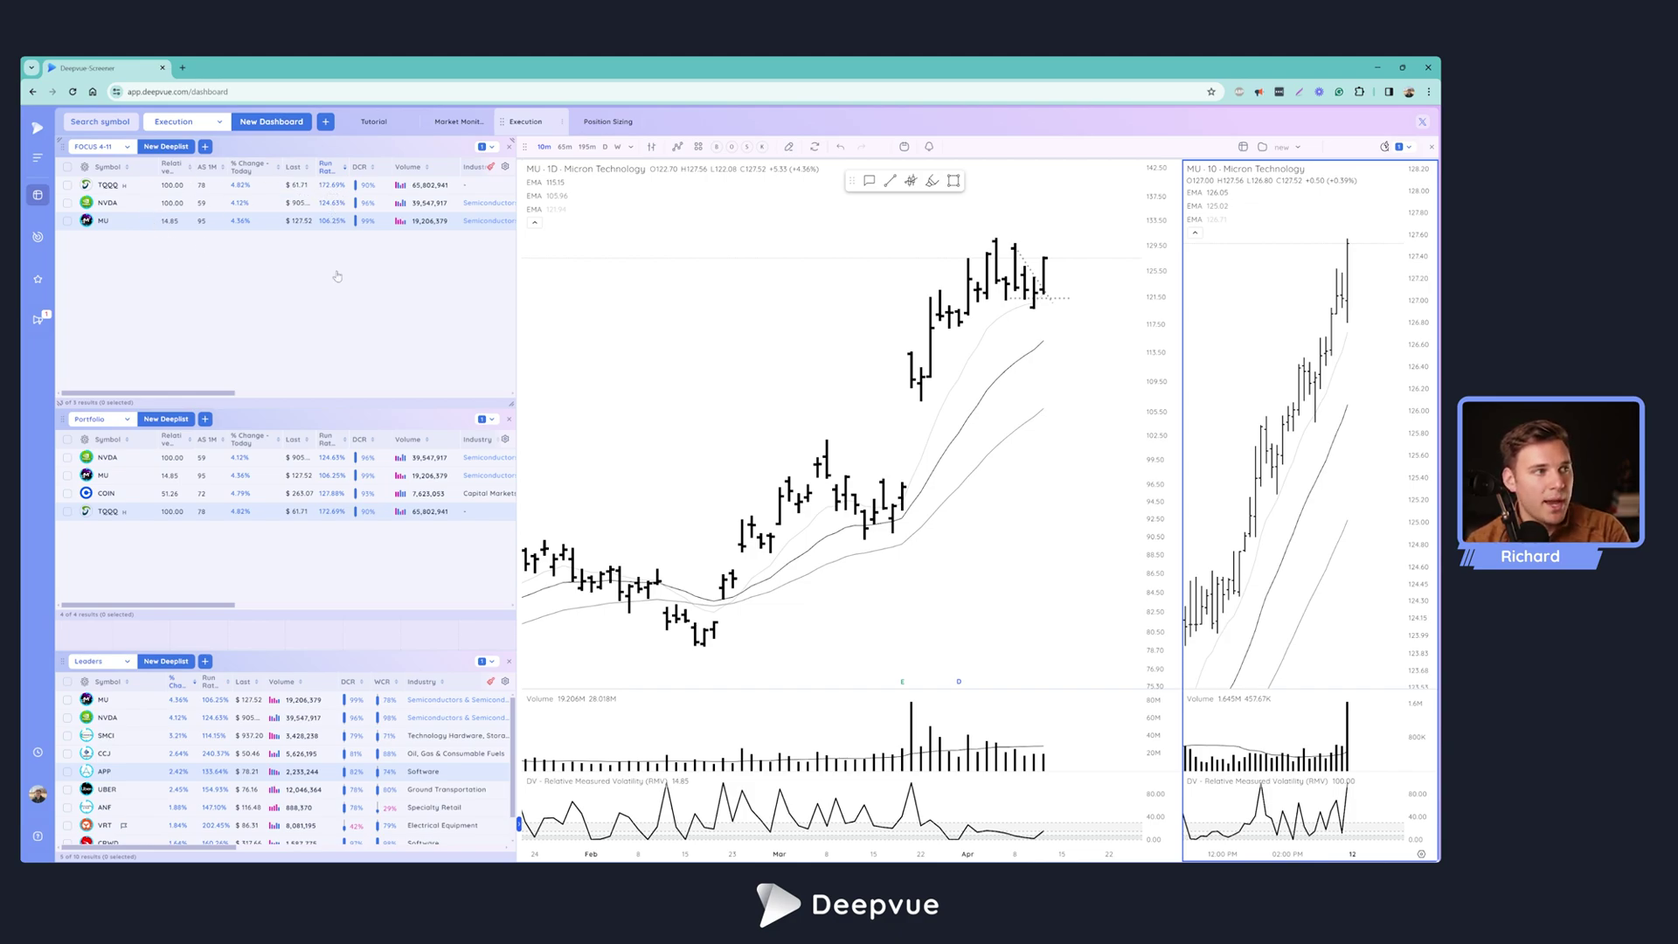
{"action": "left_click", "coordinate": [505, 167]}
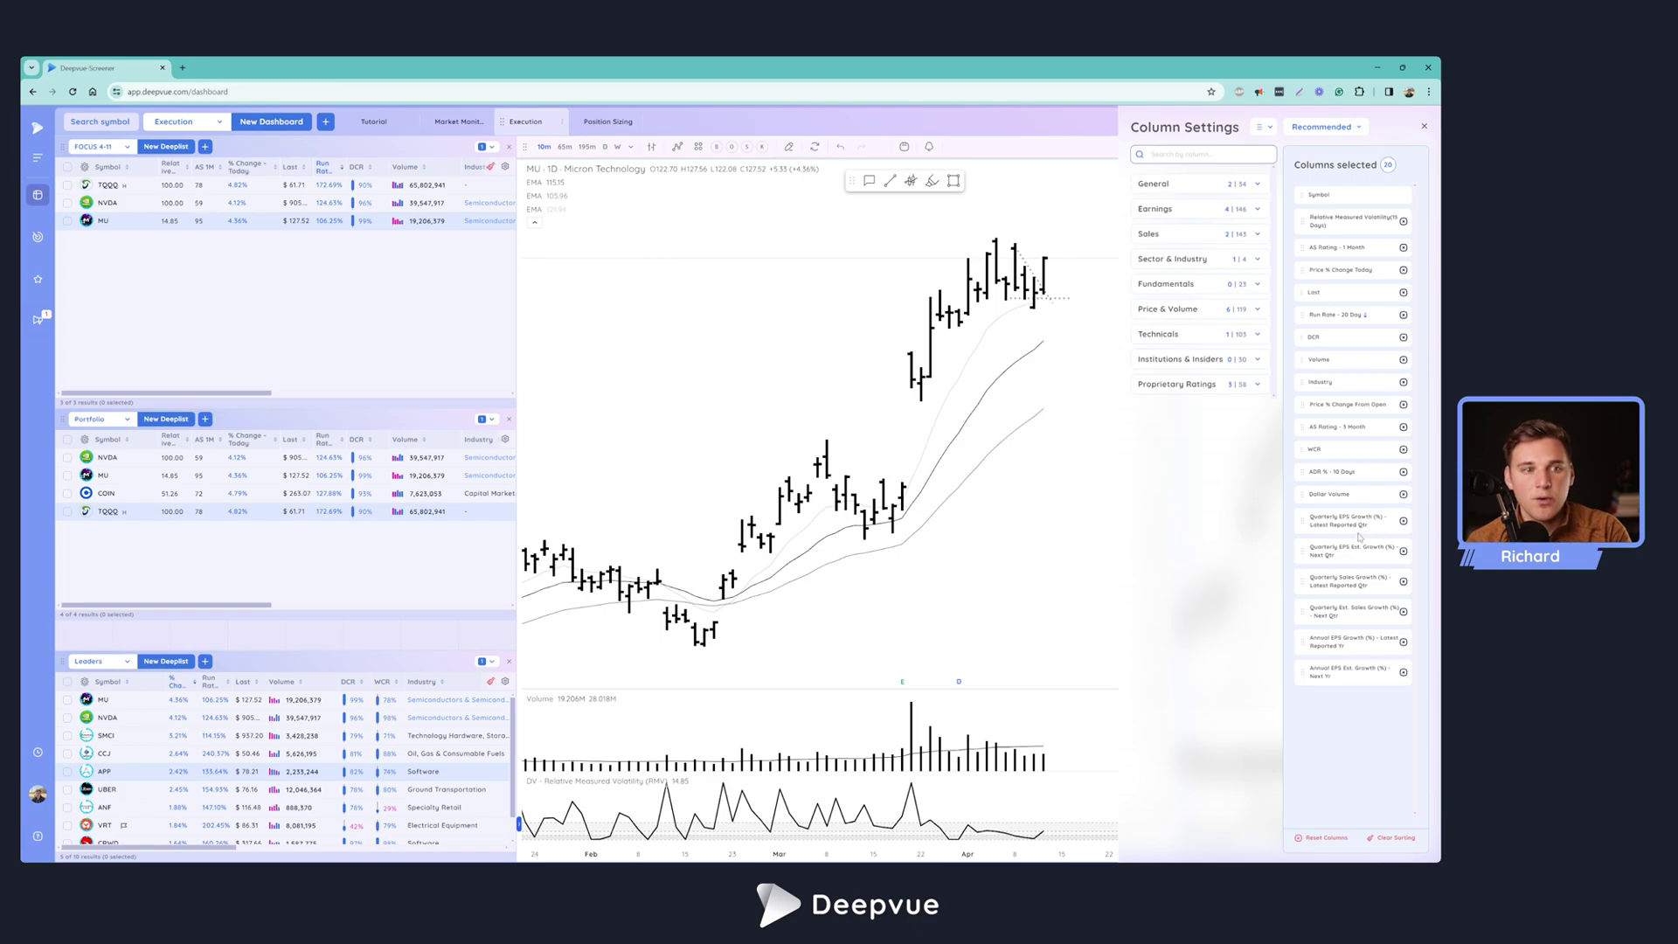
{"action": "left_click", "coordinate": [1424, 129]}
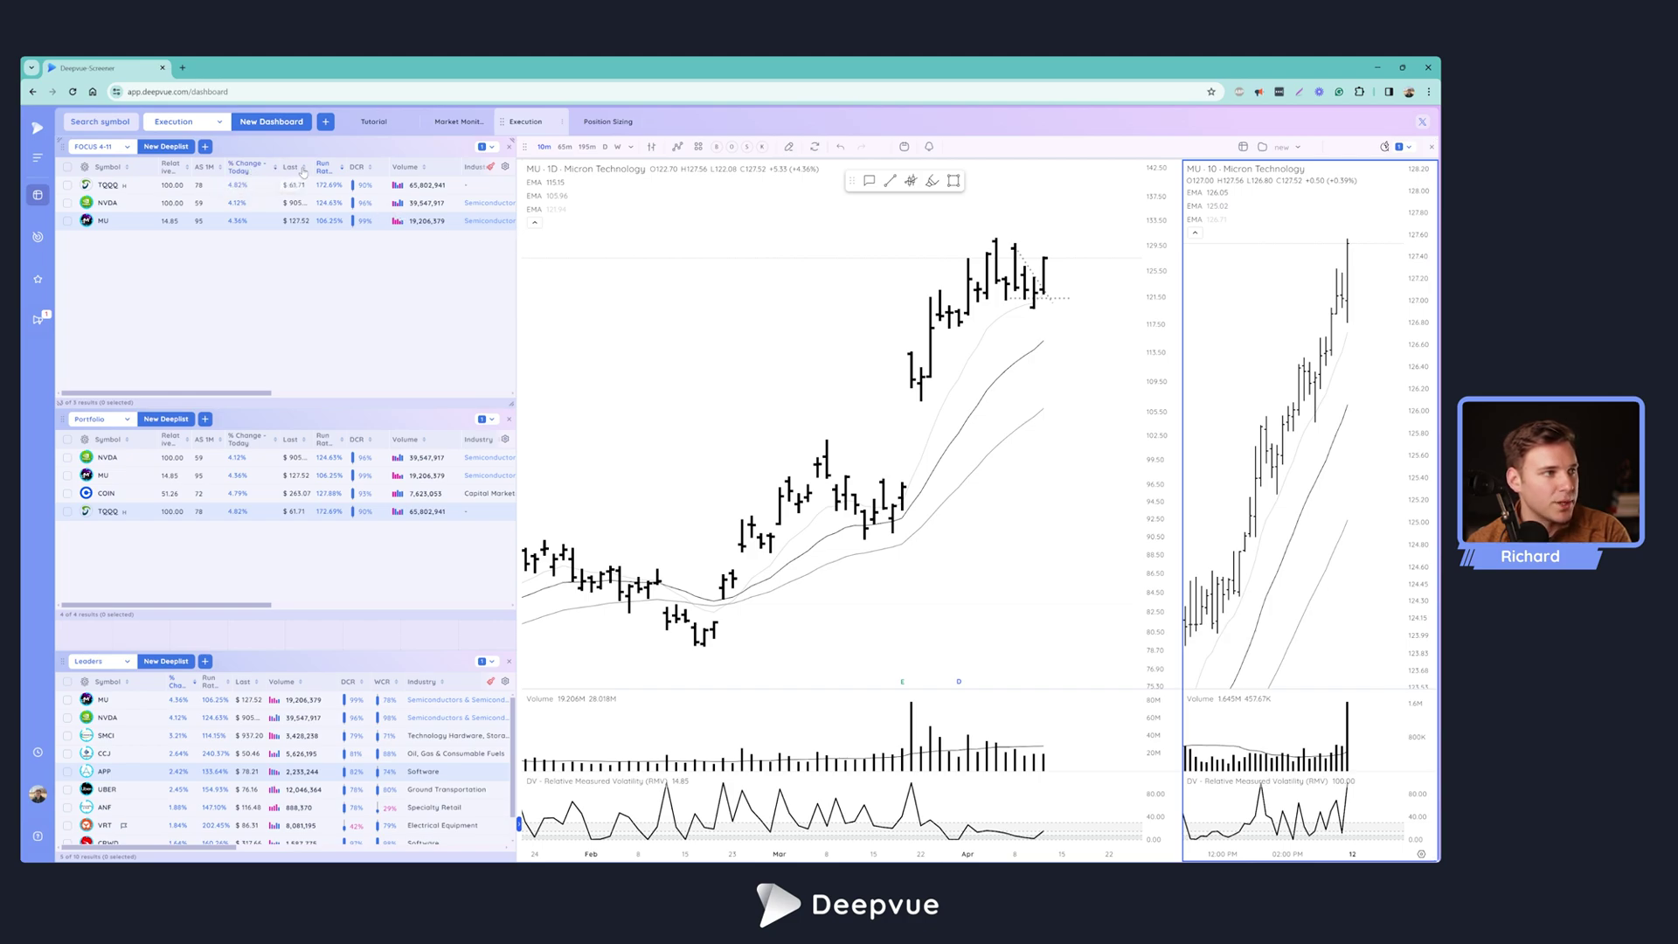
{"action": "left_click", "coordinate": [488, 167]}
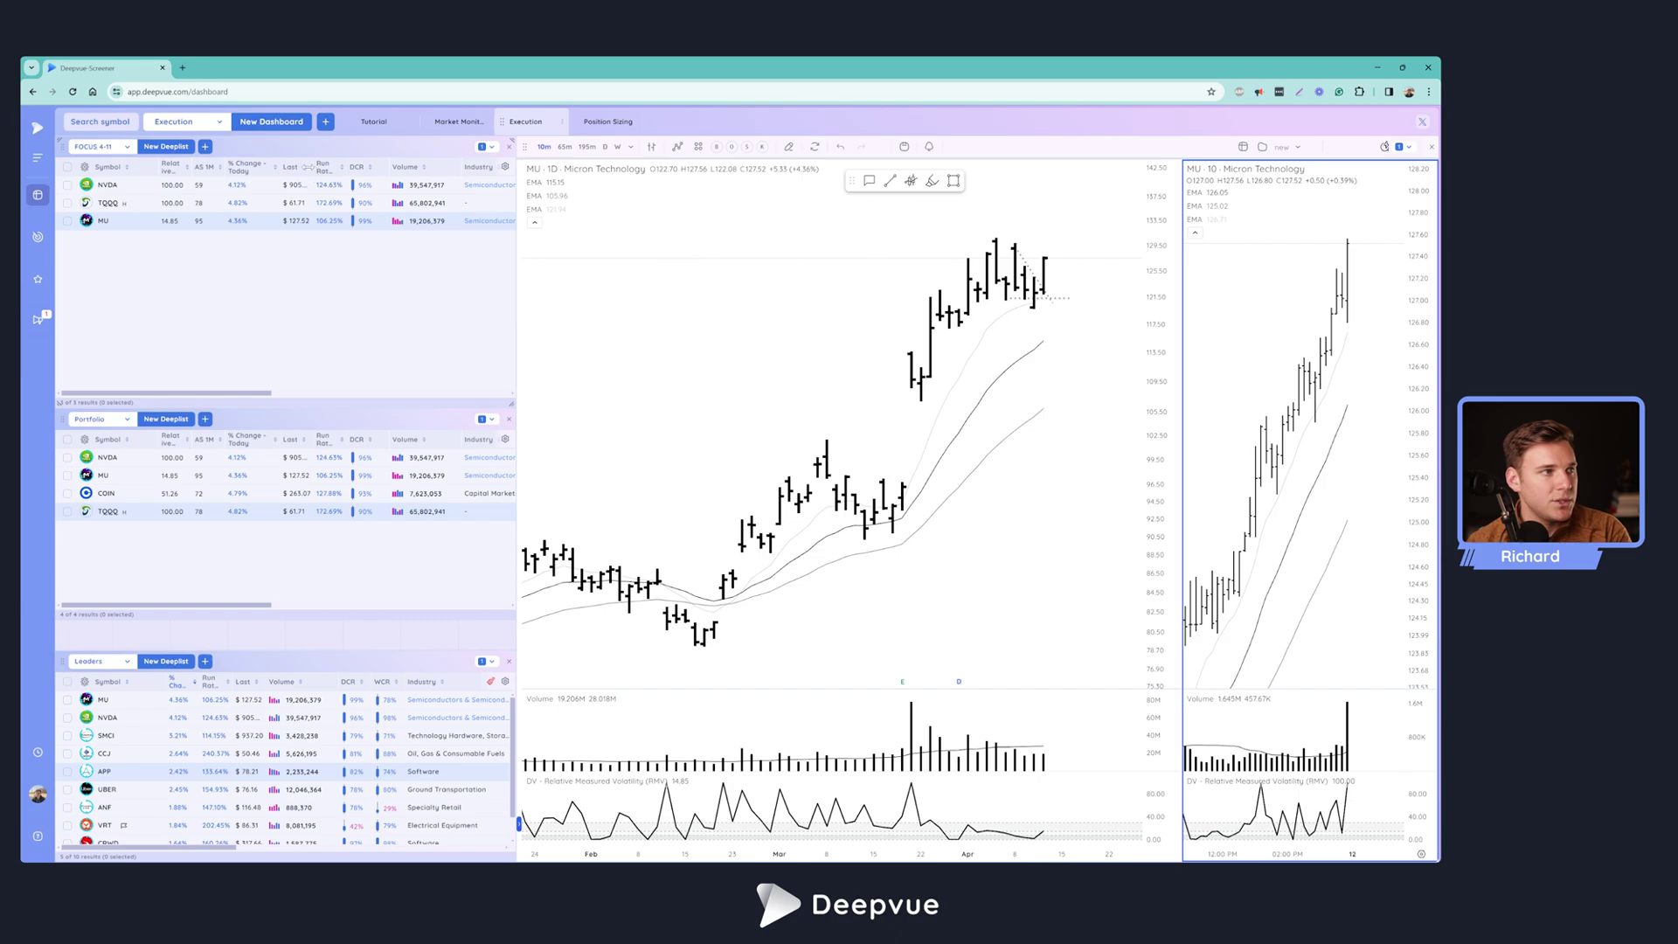
{"action": "left_click", "coordinate": [339, 171]}
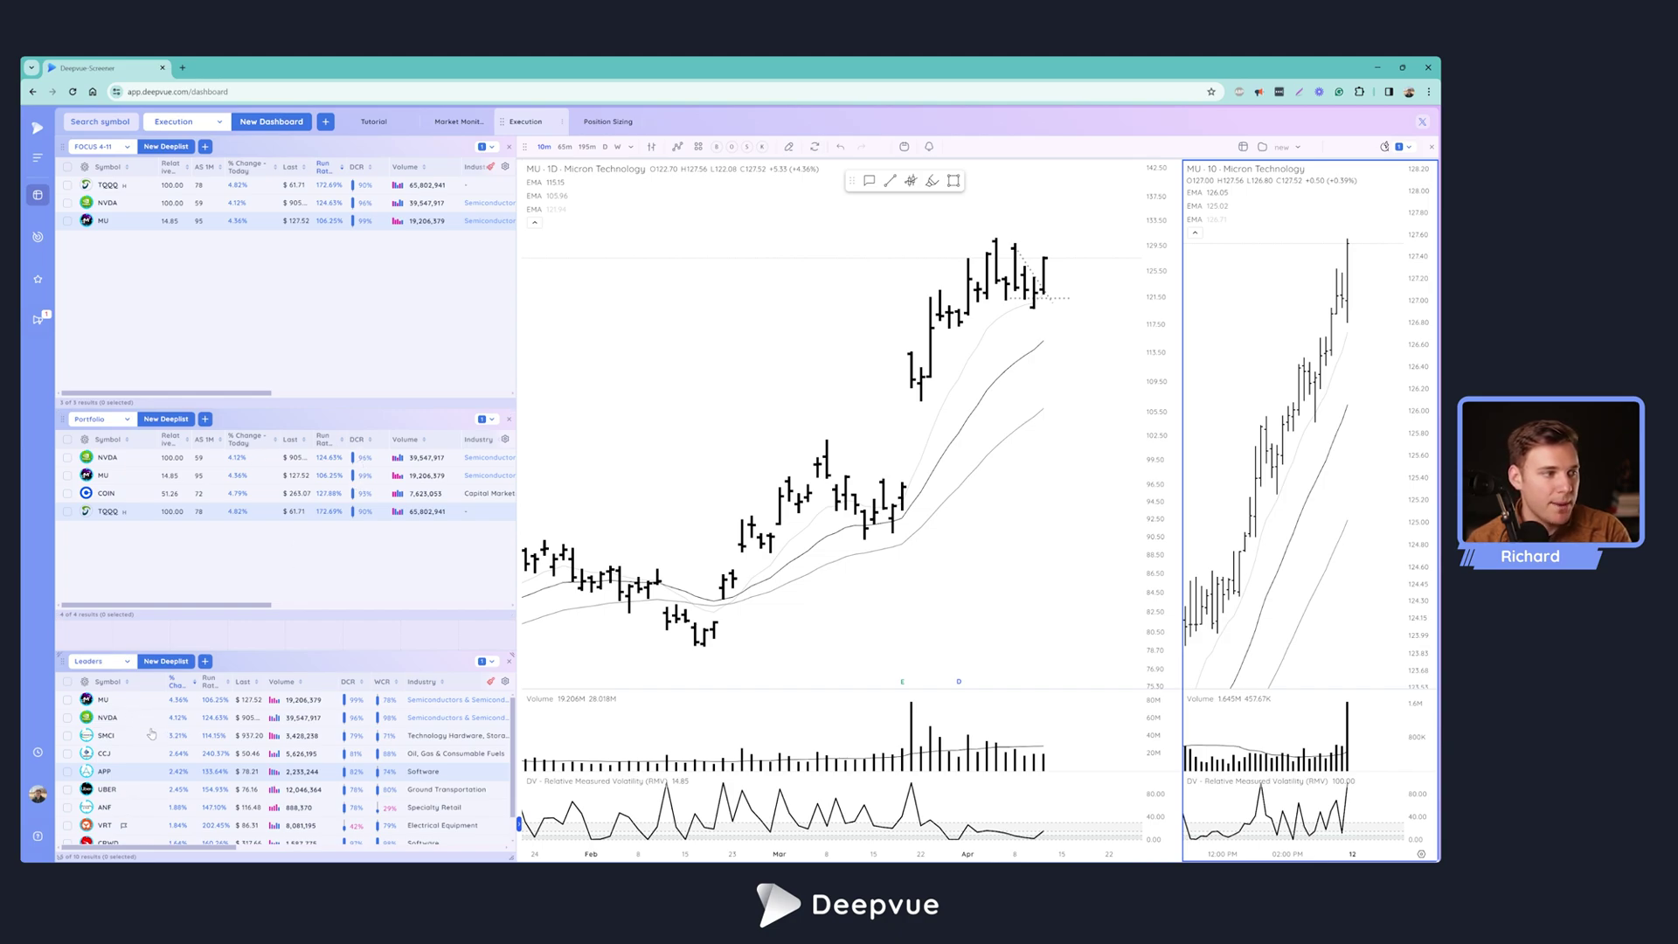
{"action": "scroll", "coordinate": [152, 733], "scroll_direction": "down", "scroll_amount": 1}
{"action": "scroll", "coordinate": [166, 740], "scroll_direction": "up", "scroll_amount": 1}
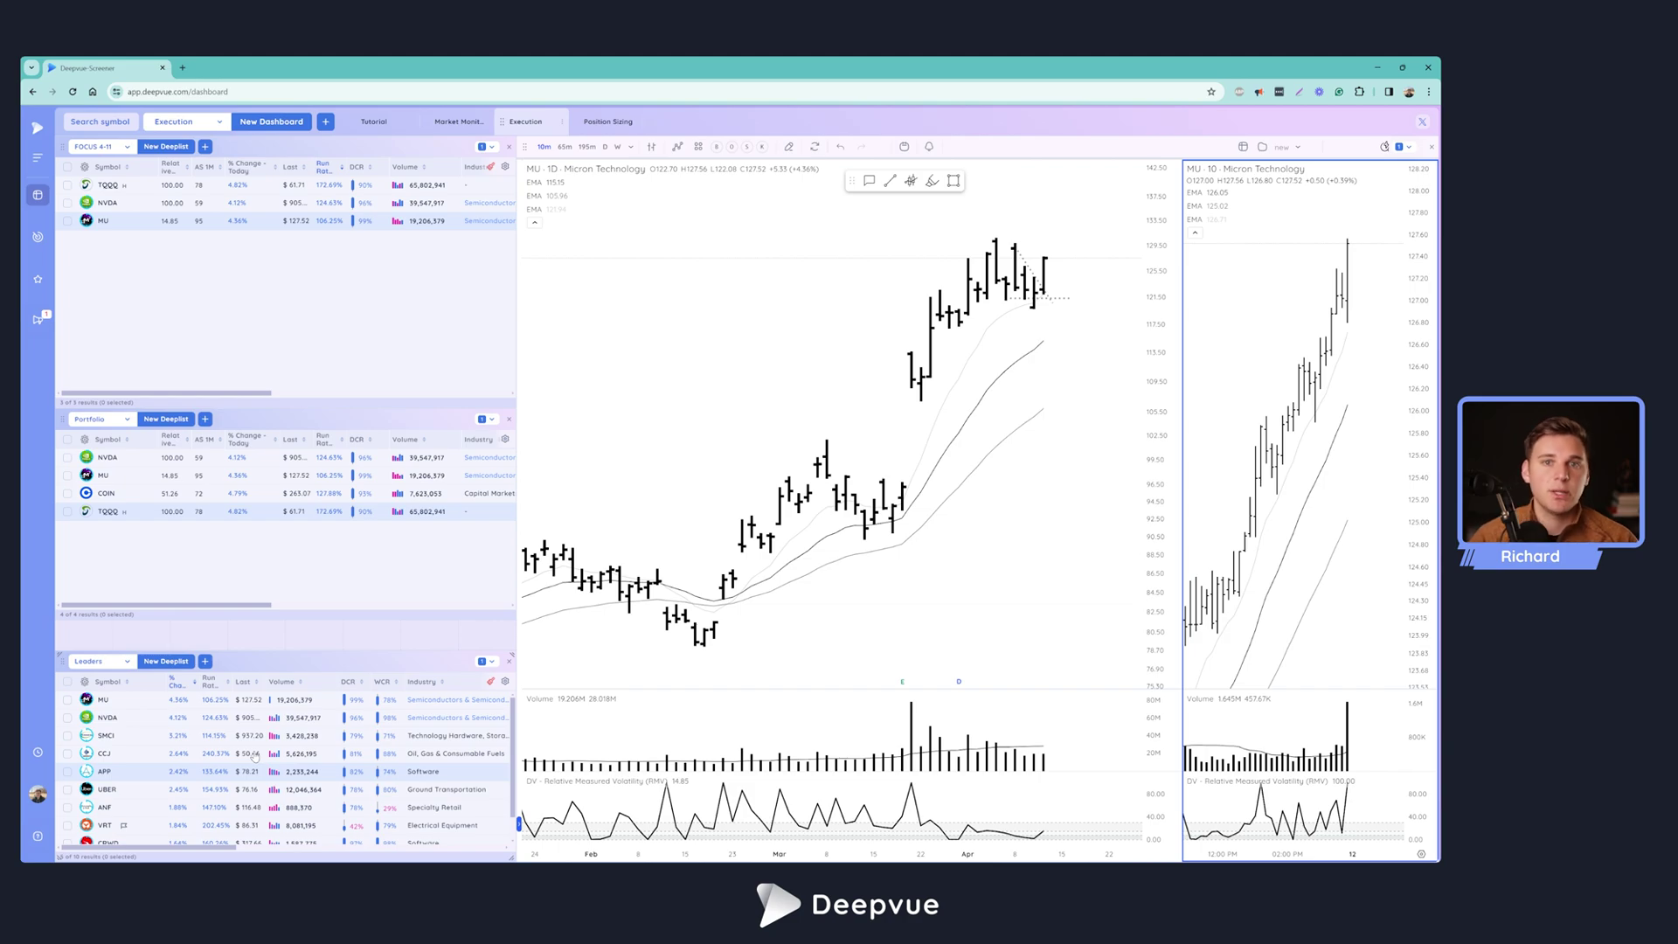
{"action": "left_click", "coordinate": [767, 359]}
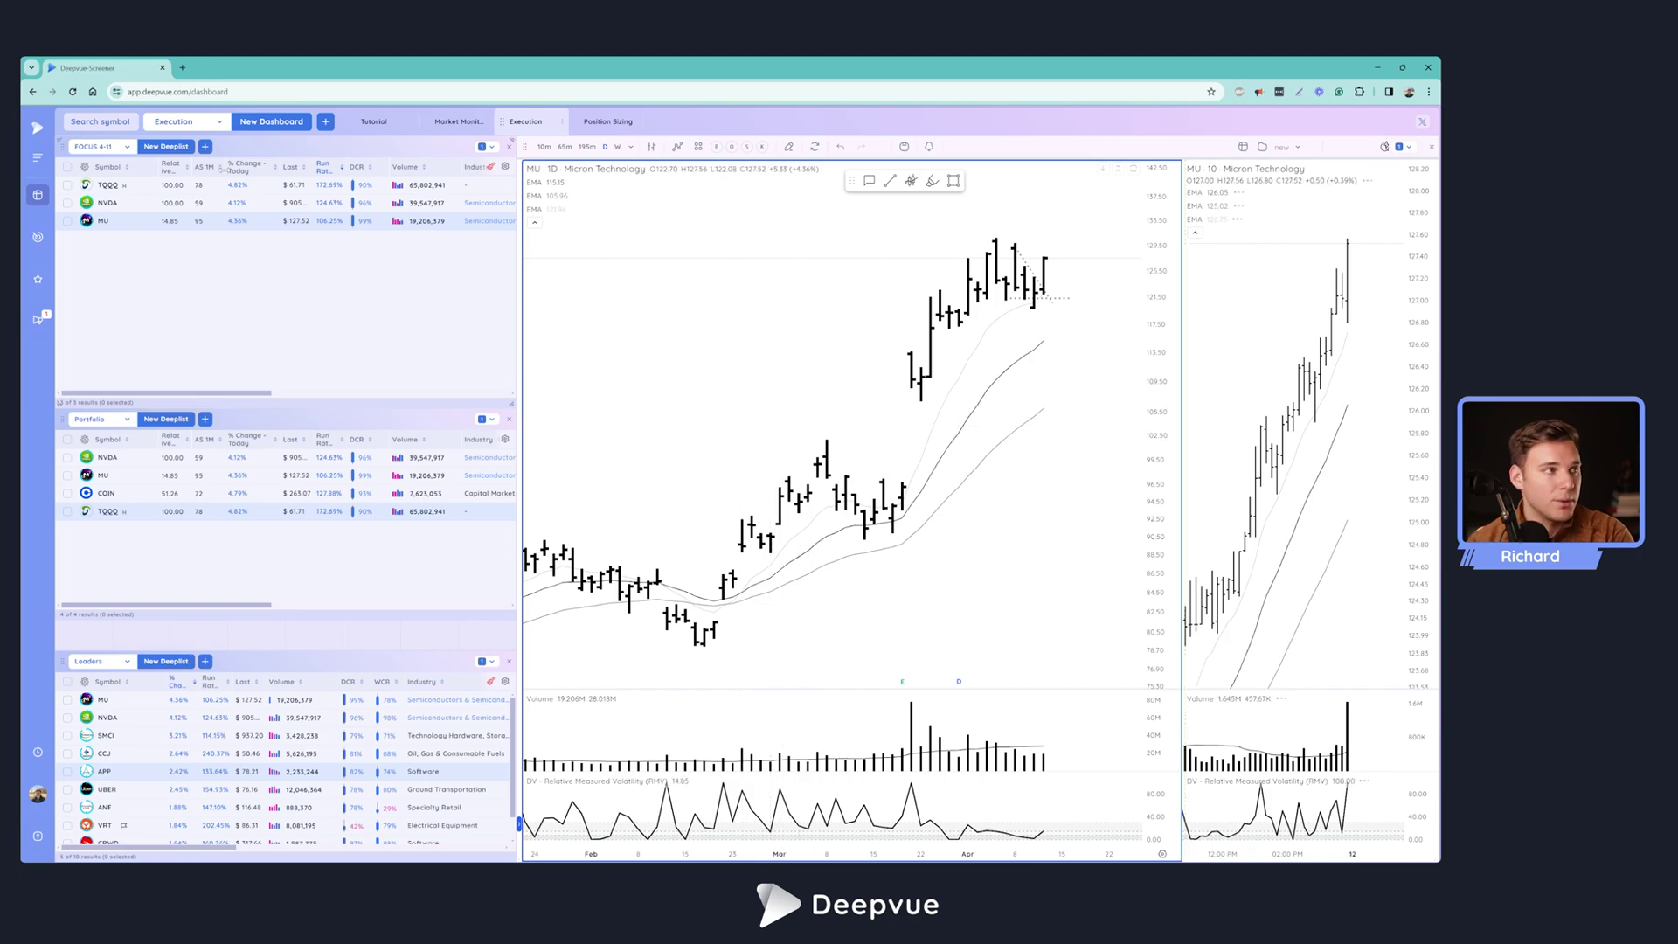
Search for 'qqq' so QQQ loads in both daily charts and every deeplist
{"action": "left_click", "coordinate": [109, 125]}
{"action": "type", "text": "qqq"}
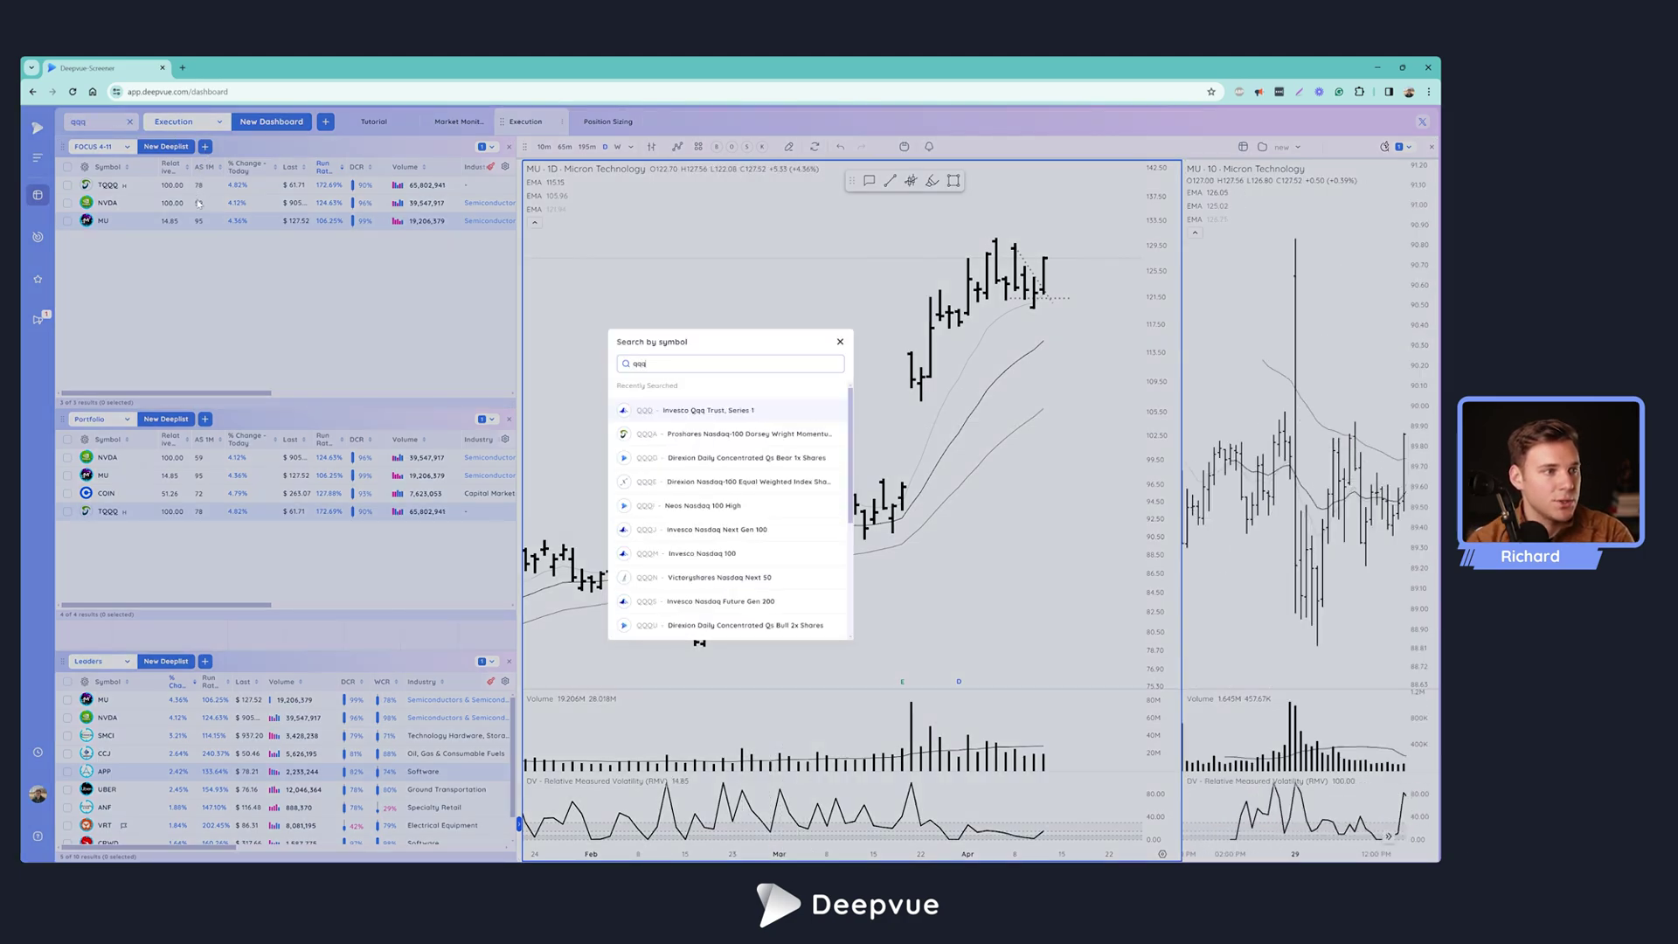
{"action": "key", "text": "Return"}
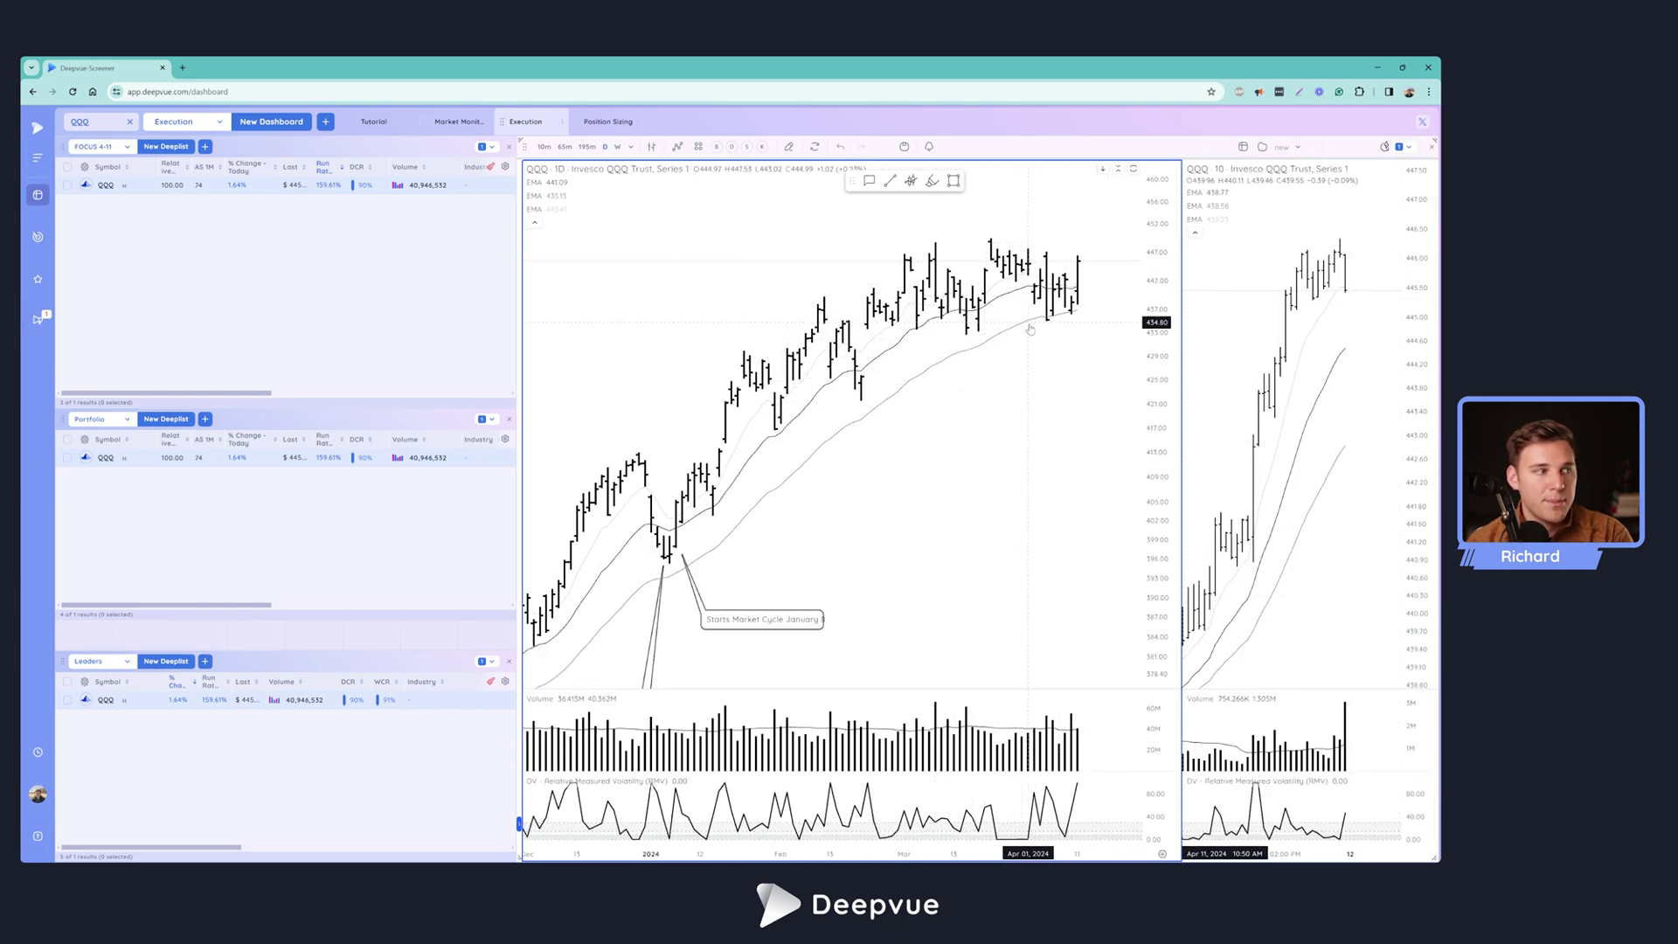
Clear the QQQ search and chart TQQQ, NVDA and MU in turn from the Focus list
{"action": "left_click", "coordinate": [131, 123]}
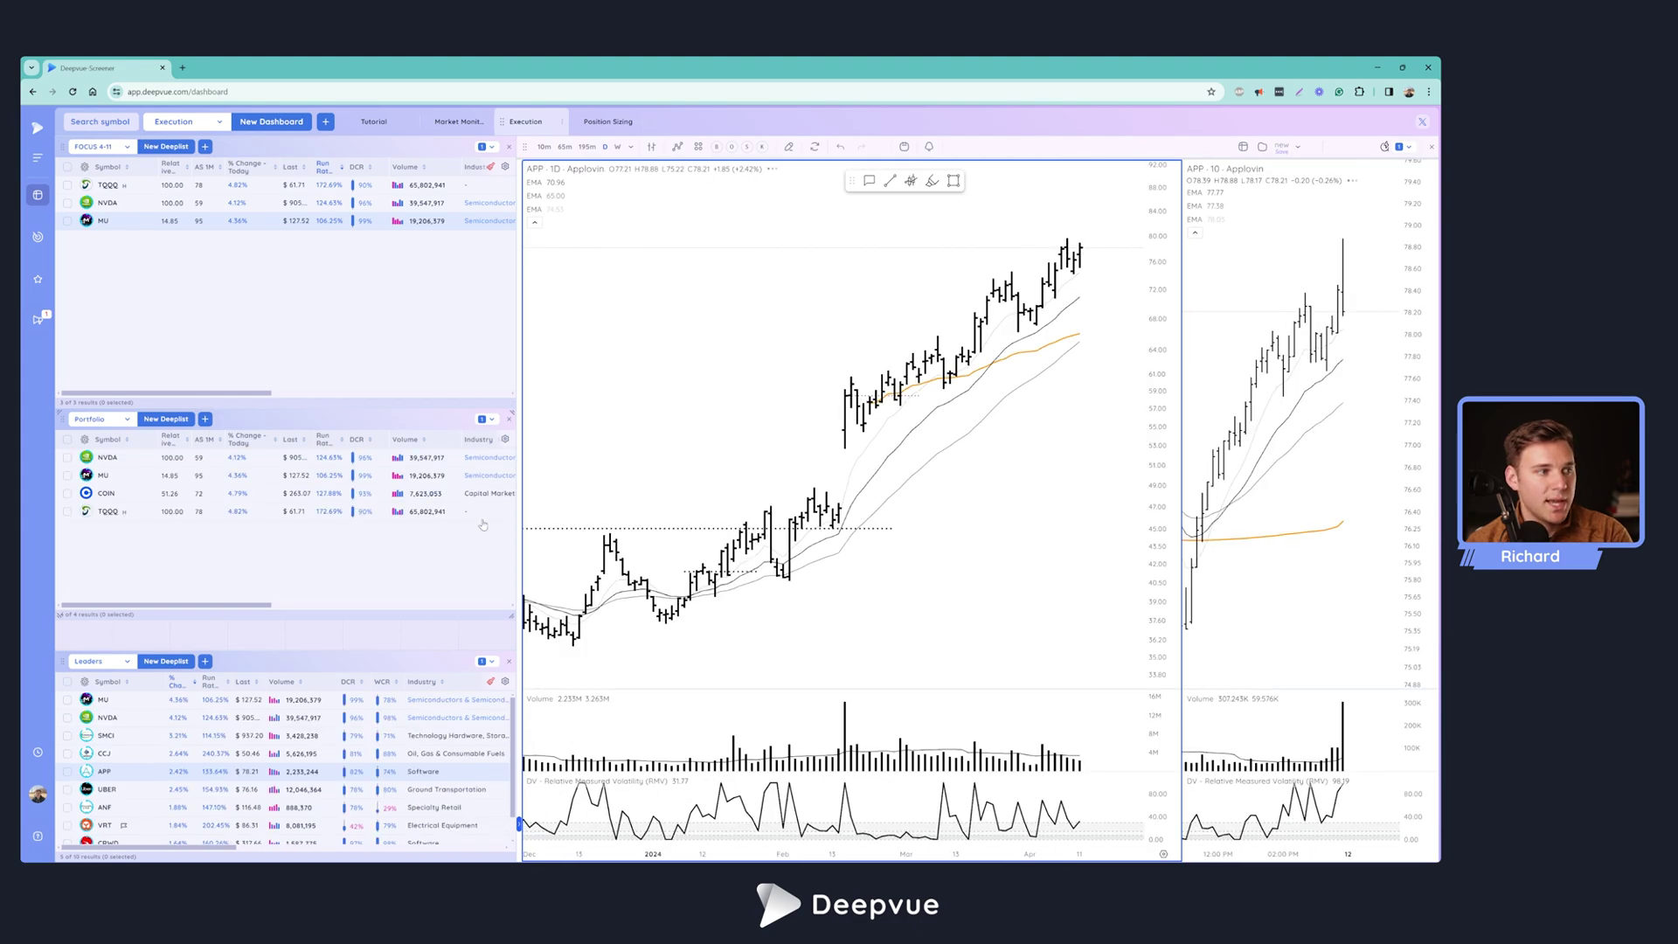
{"action": "left_click", "coordinate": [175, 187]}
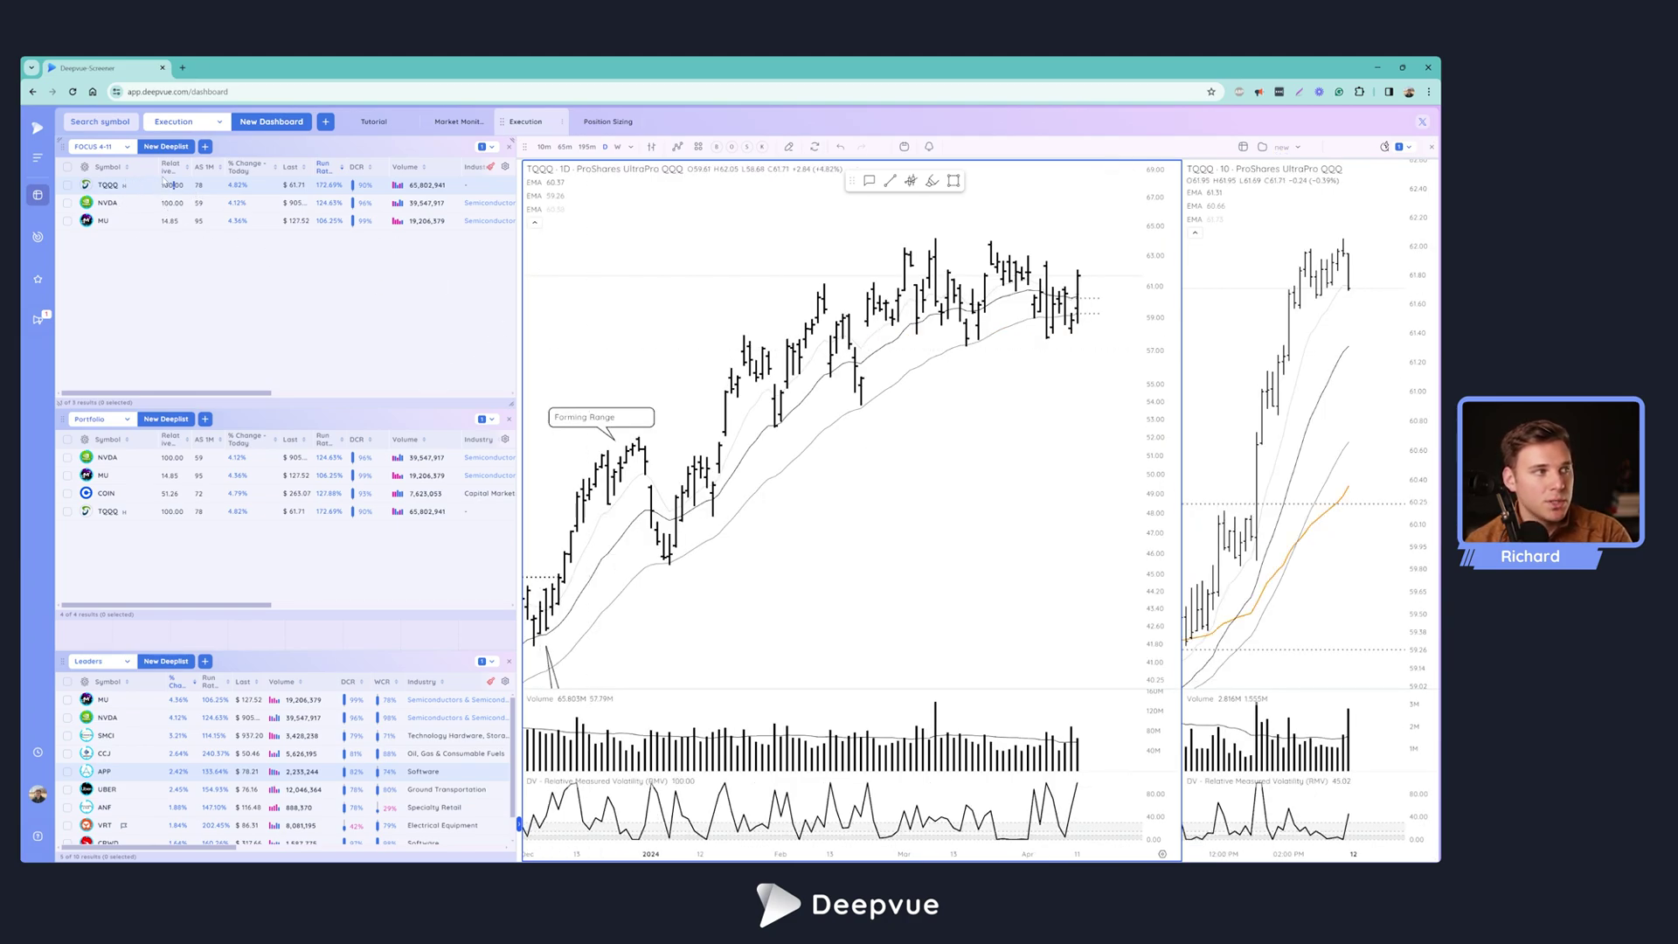
{"action": "left_click", "coordinate": [150, 204]}
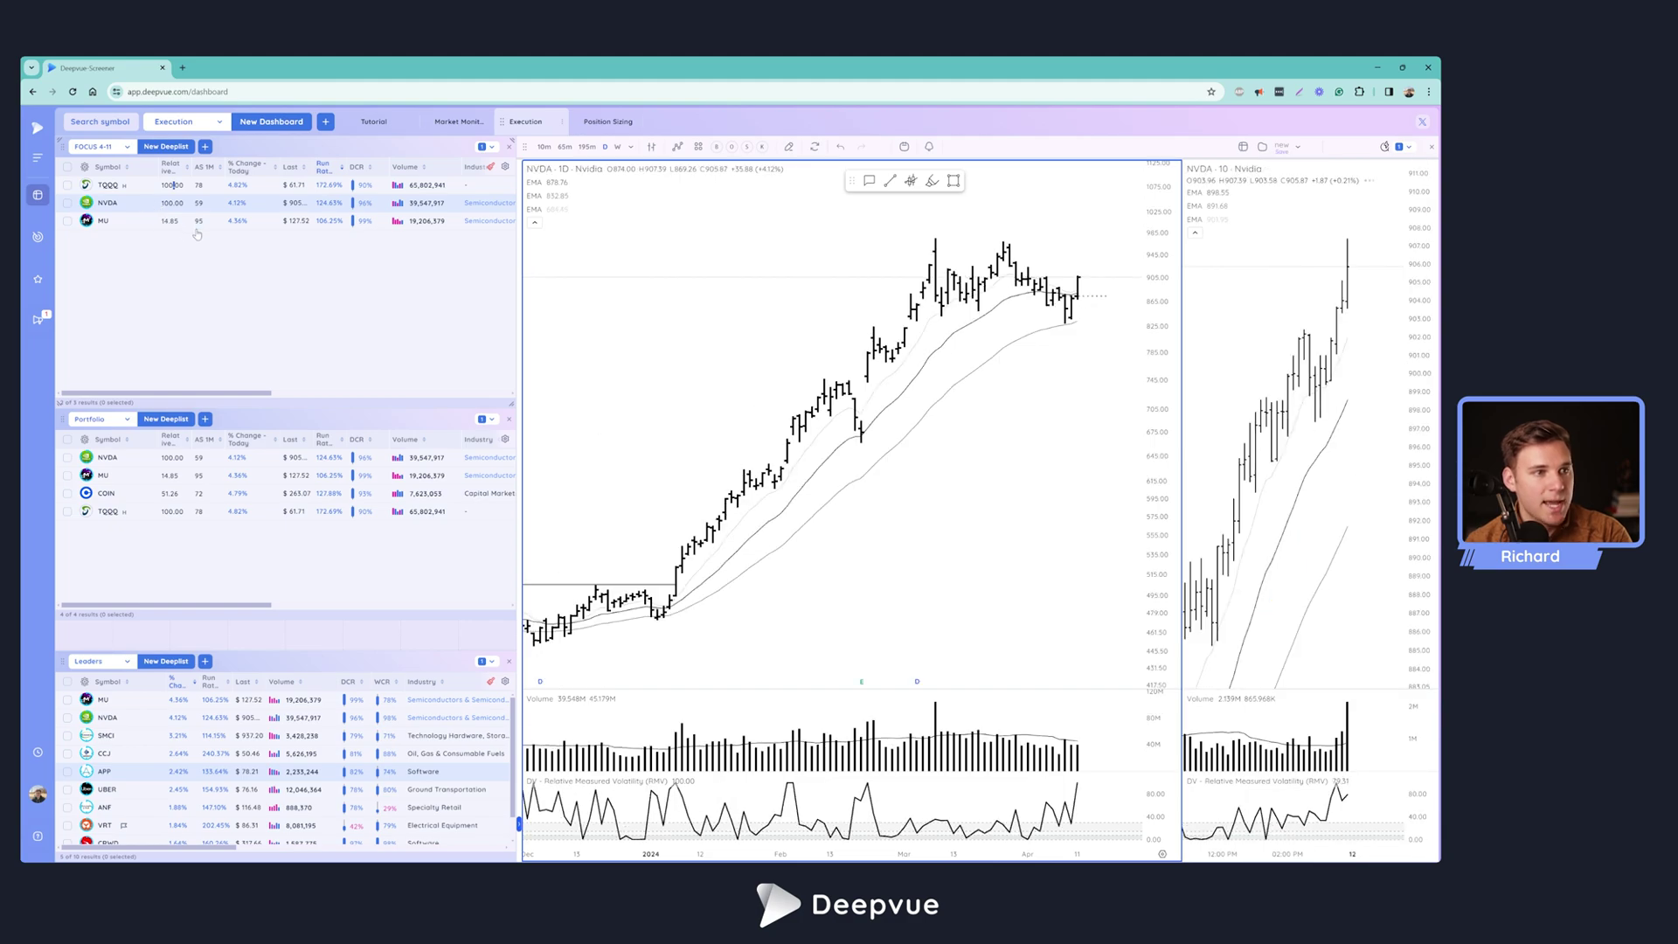
{"action": "left_click", "coordinate": [187, 224]}
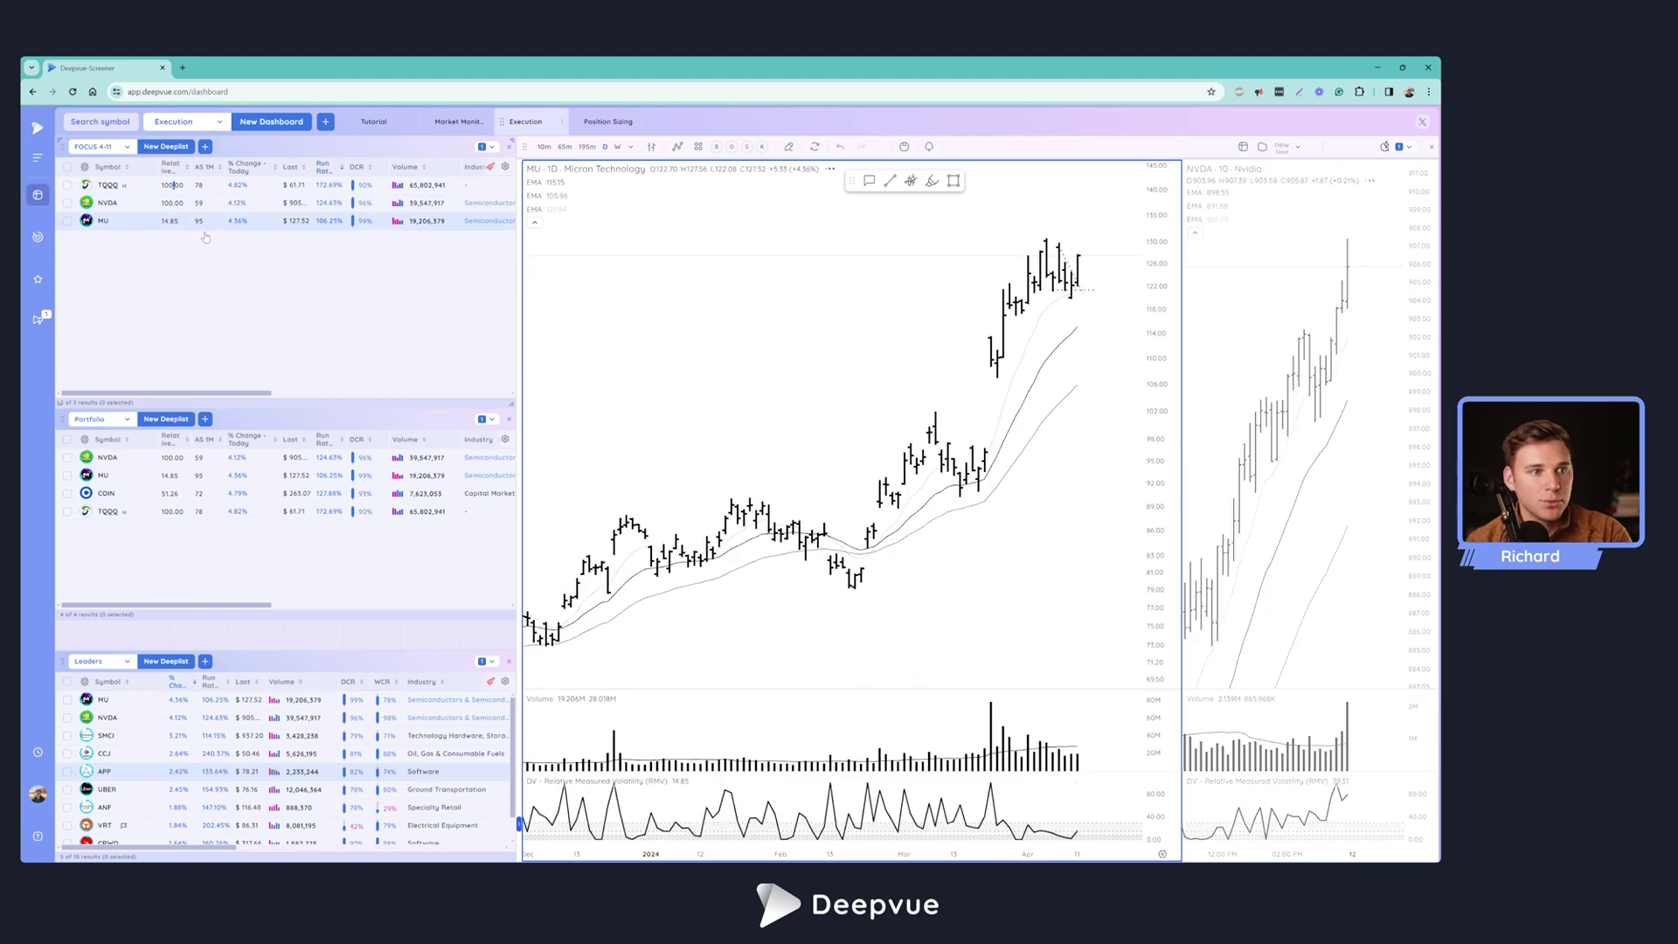
Step down the Portfolio list from MU through COIN to TQQQ and zoom the TQQQ chart
{"action": "left_click", "coordinate": [132, 479]}
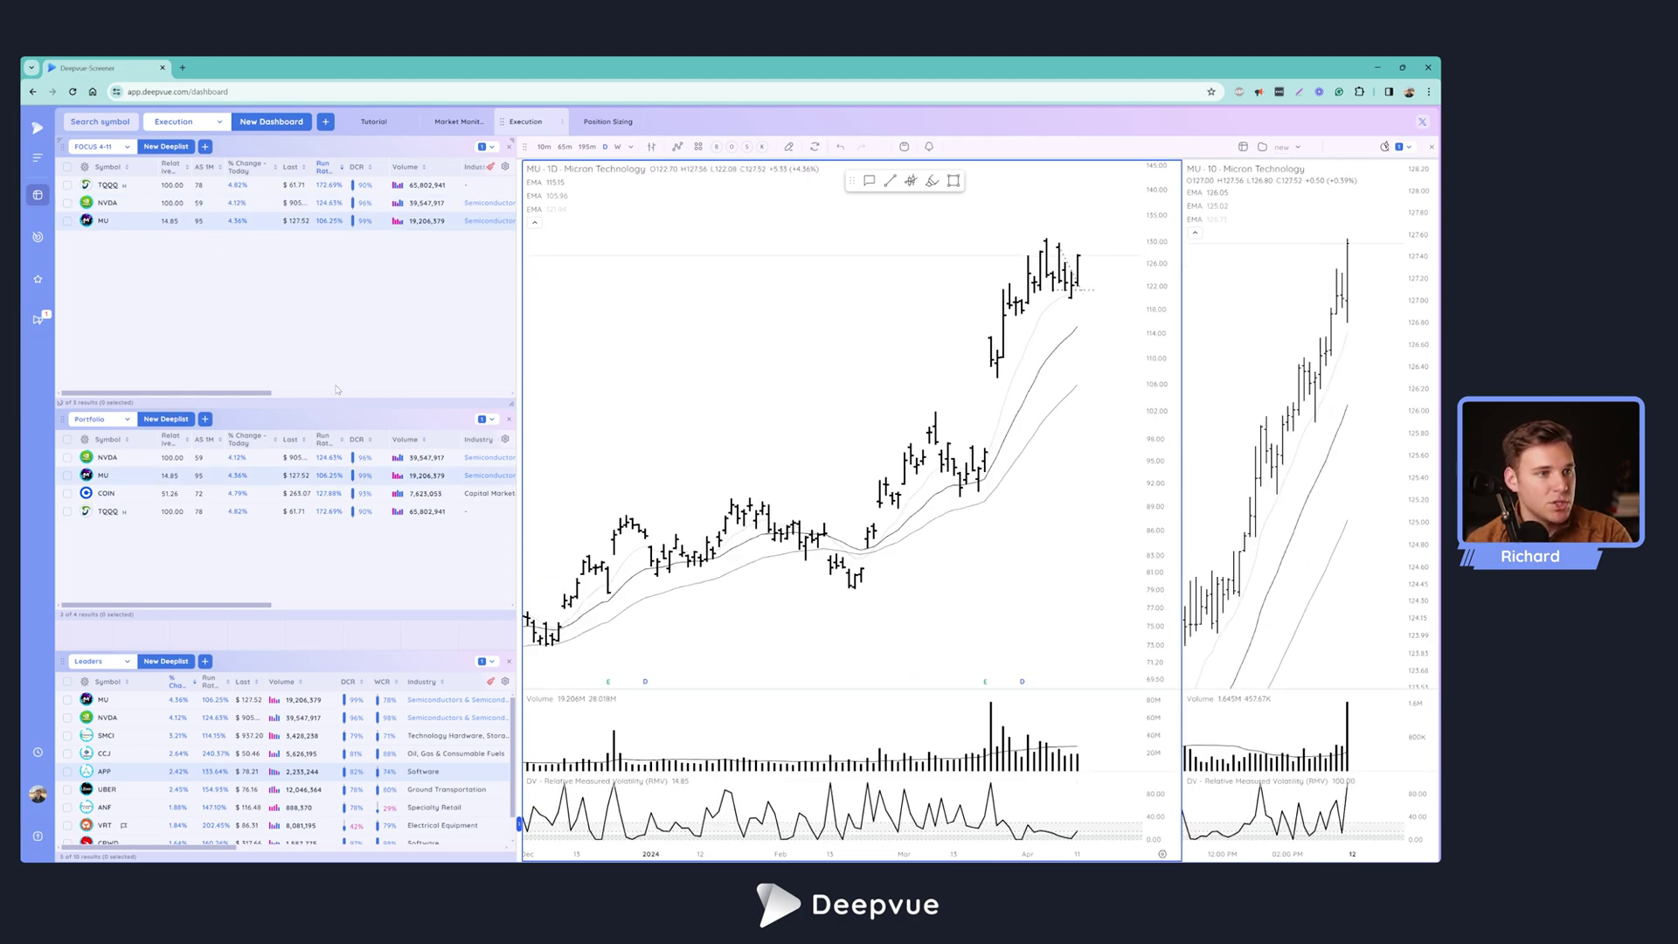
{"action": "key", "text": "Down"}
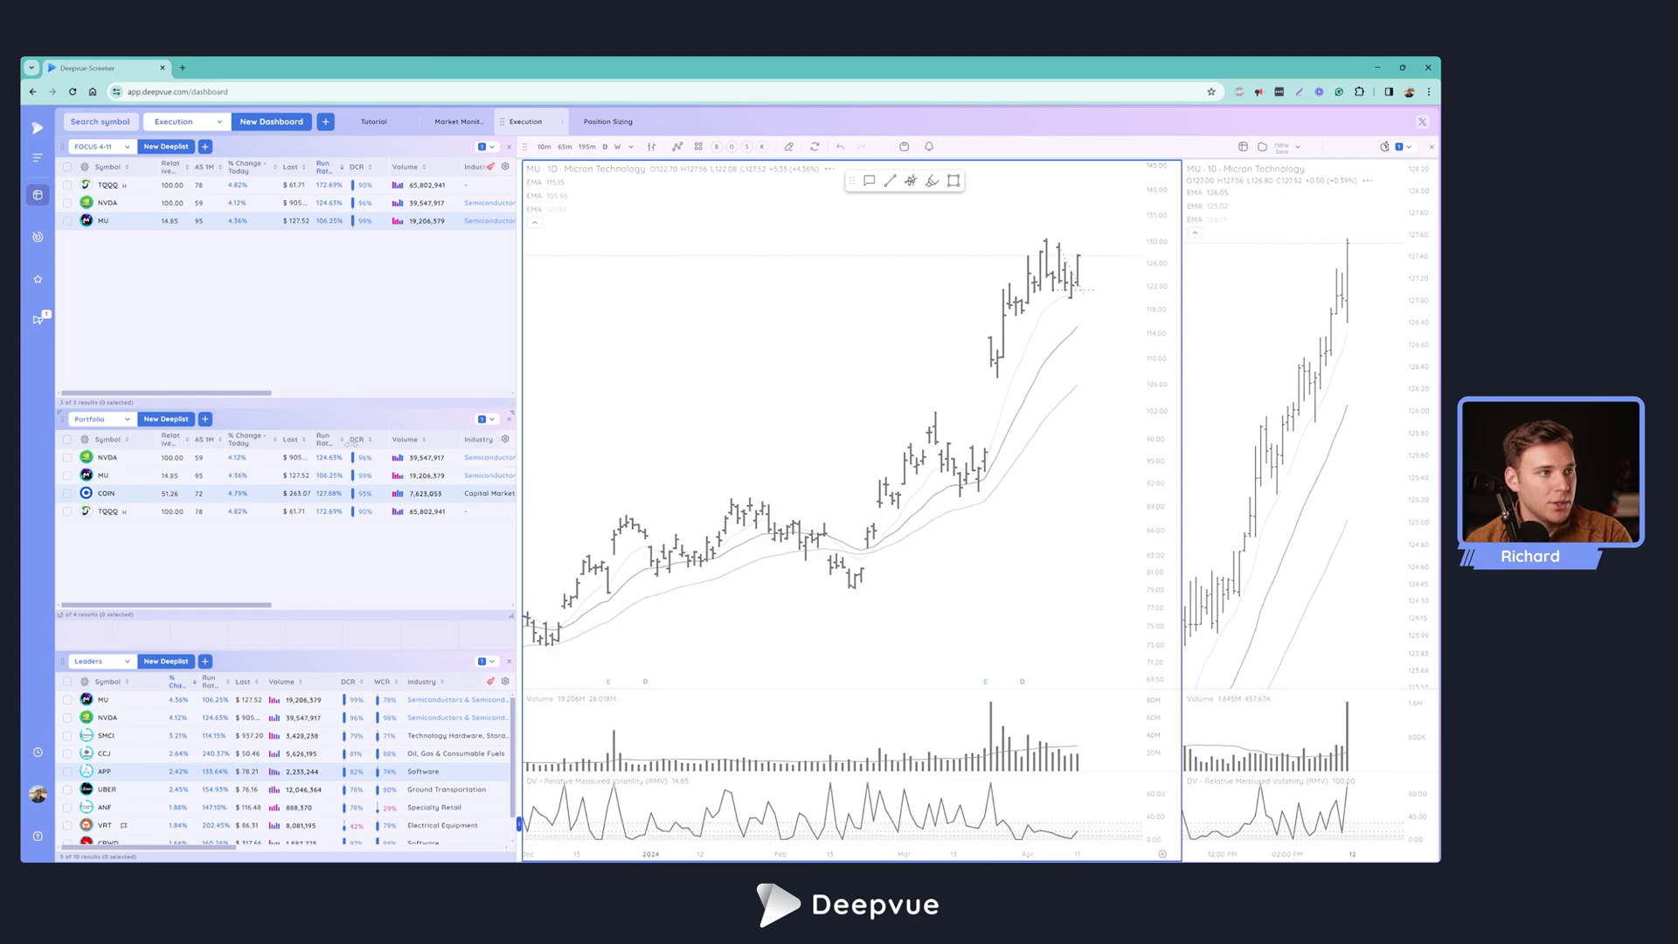
{"action": "key", "text": "Down"}
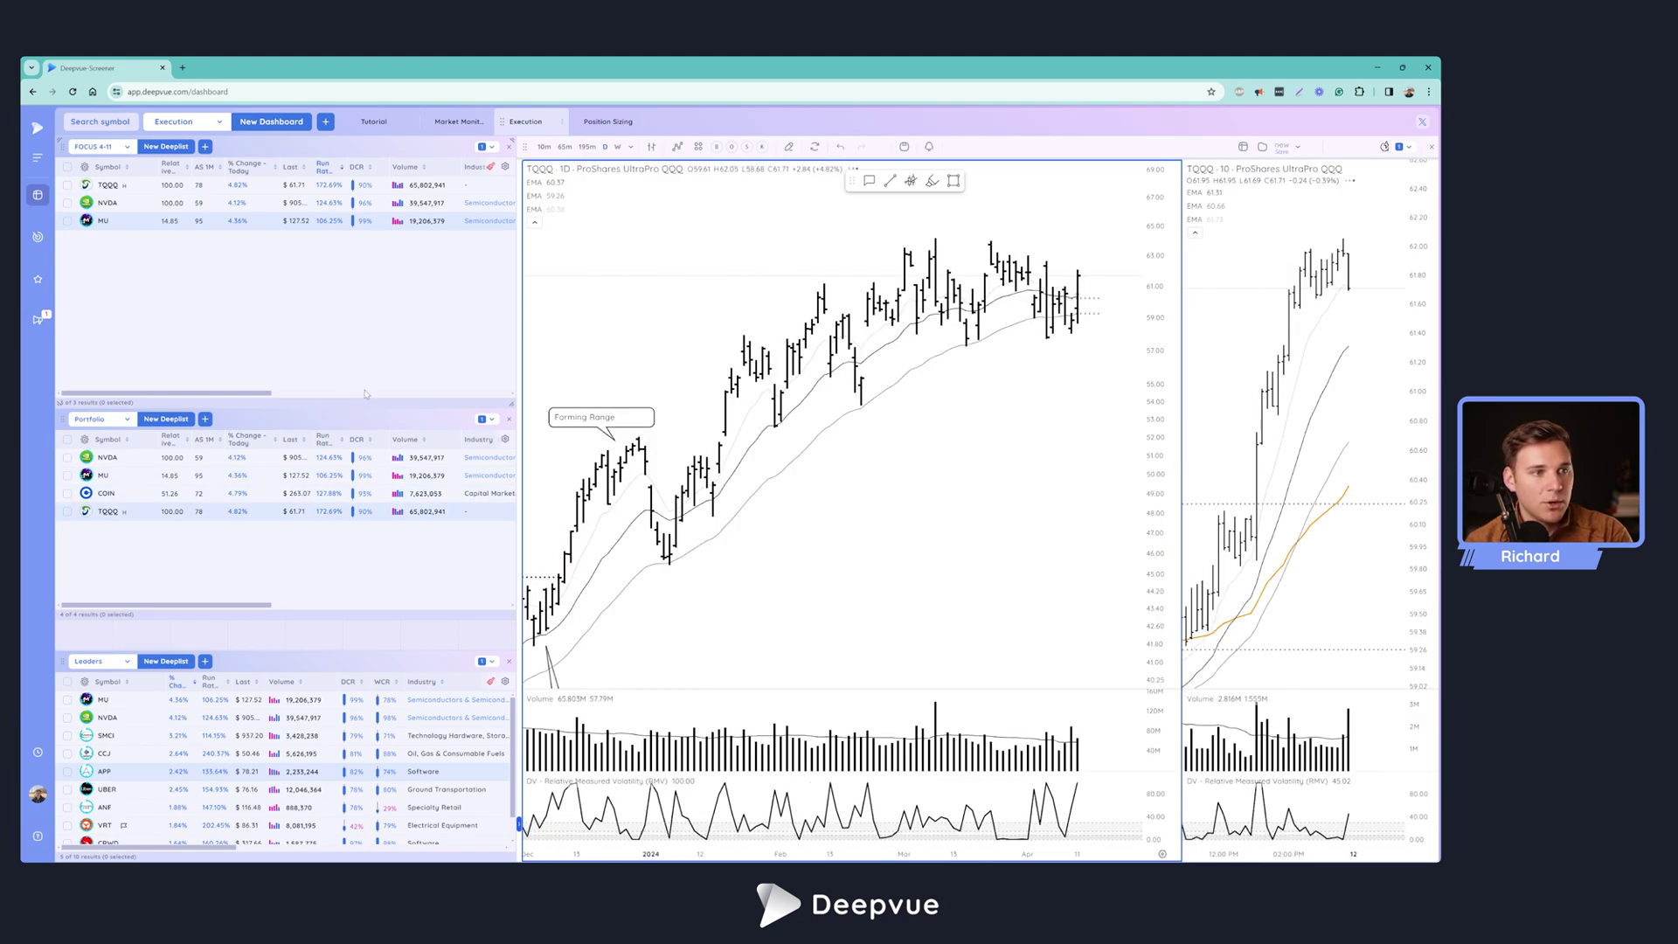
{"action": "scroll", "coordinate": [839, 641], "scroll_direction": "up", "scroll_amount": 1}
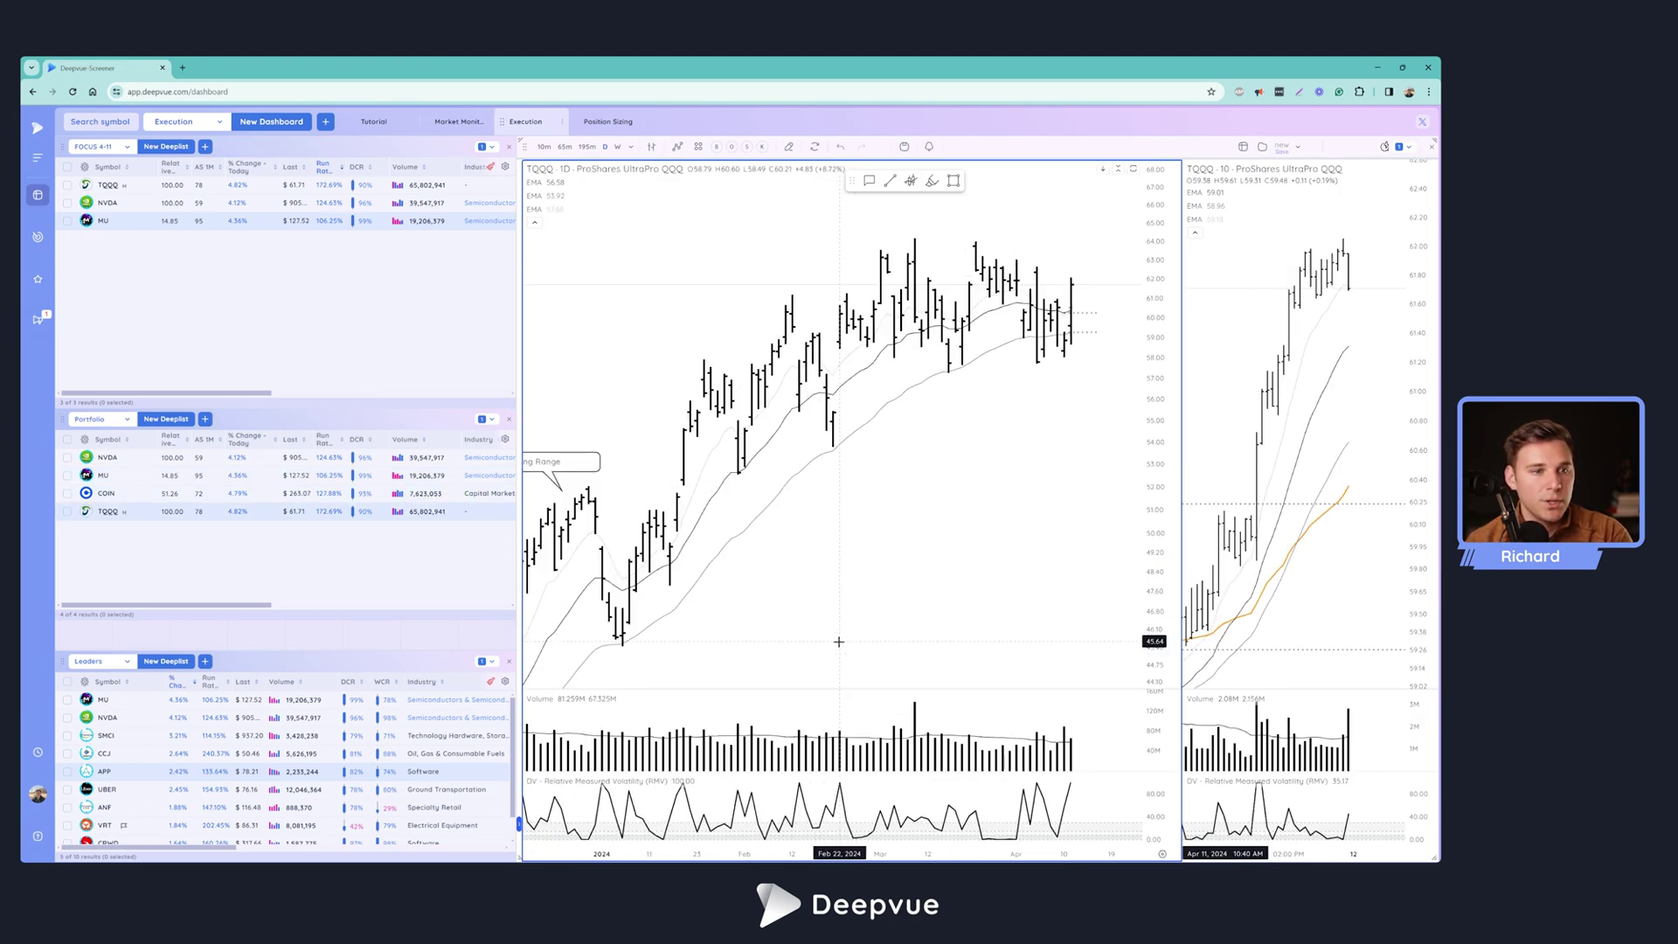
{"action": "scroll", "coordinate": [839, 641], "scroll_direction": "up", "scroll_amount": 1}
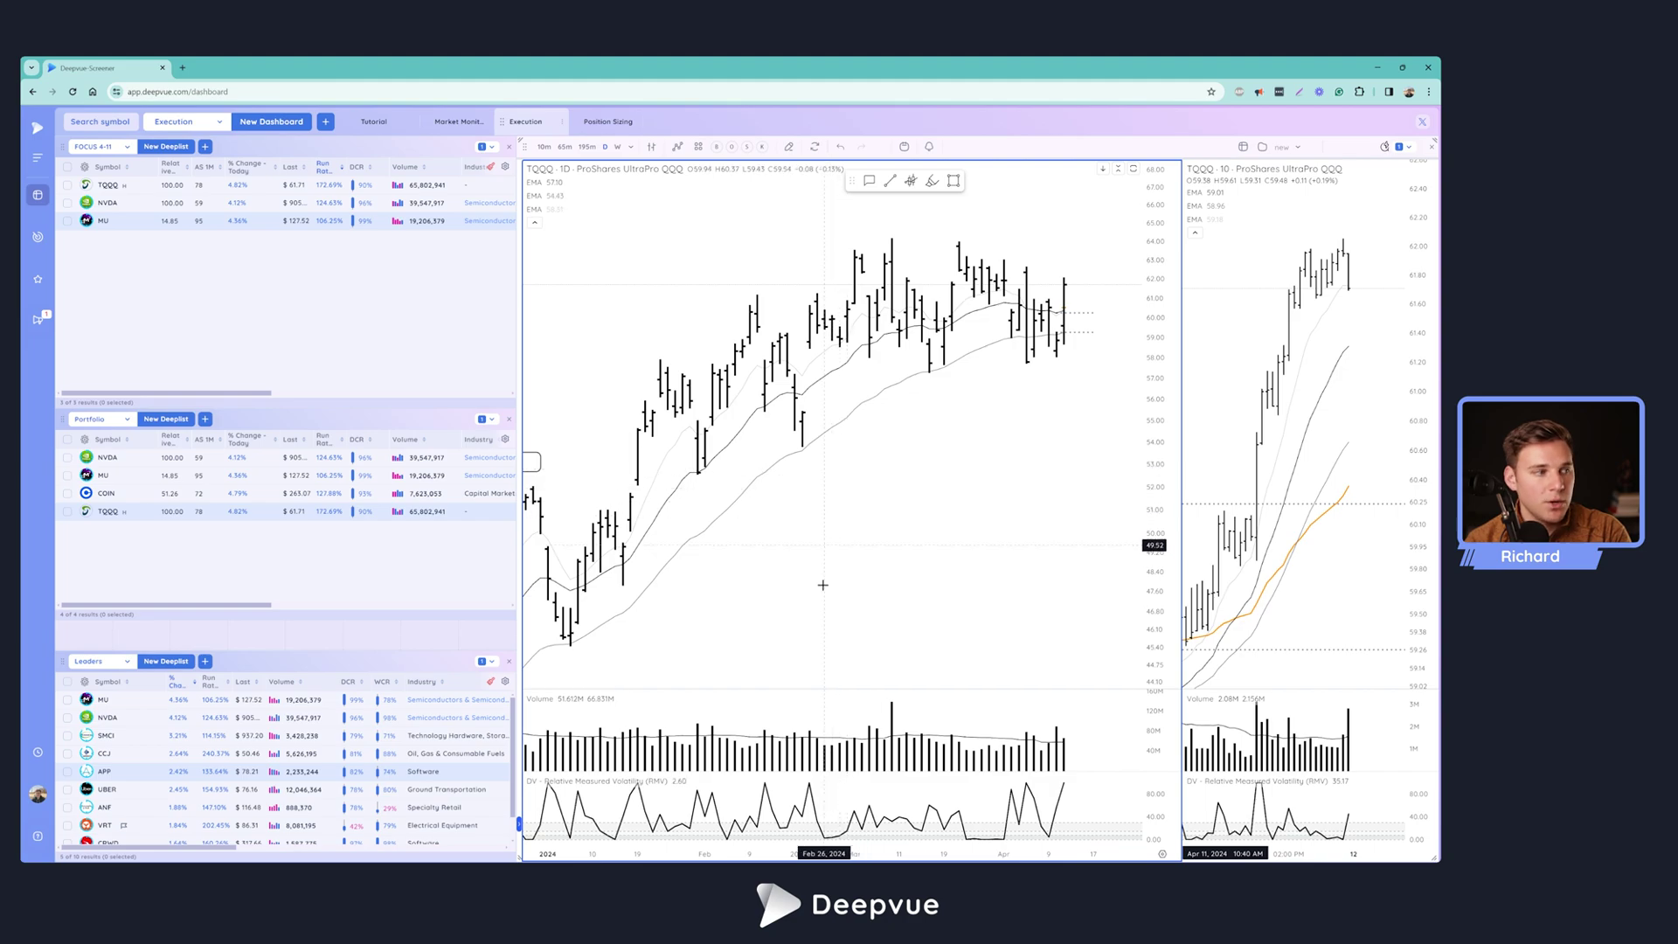
{"action": "scroll", "coordinate": [797, 655], "scroll_direction": "down", "scroll_amount": 1}
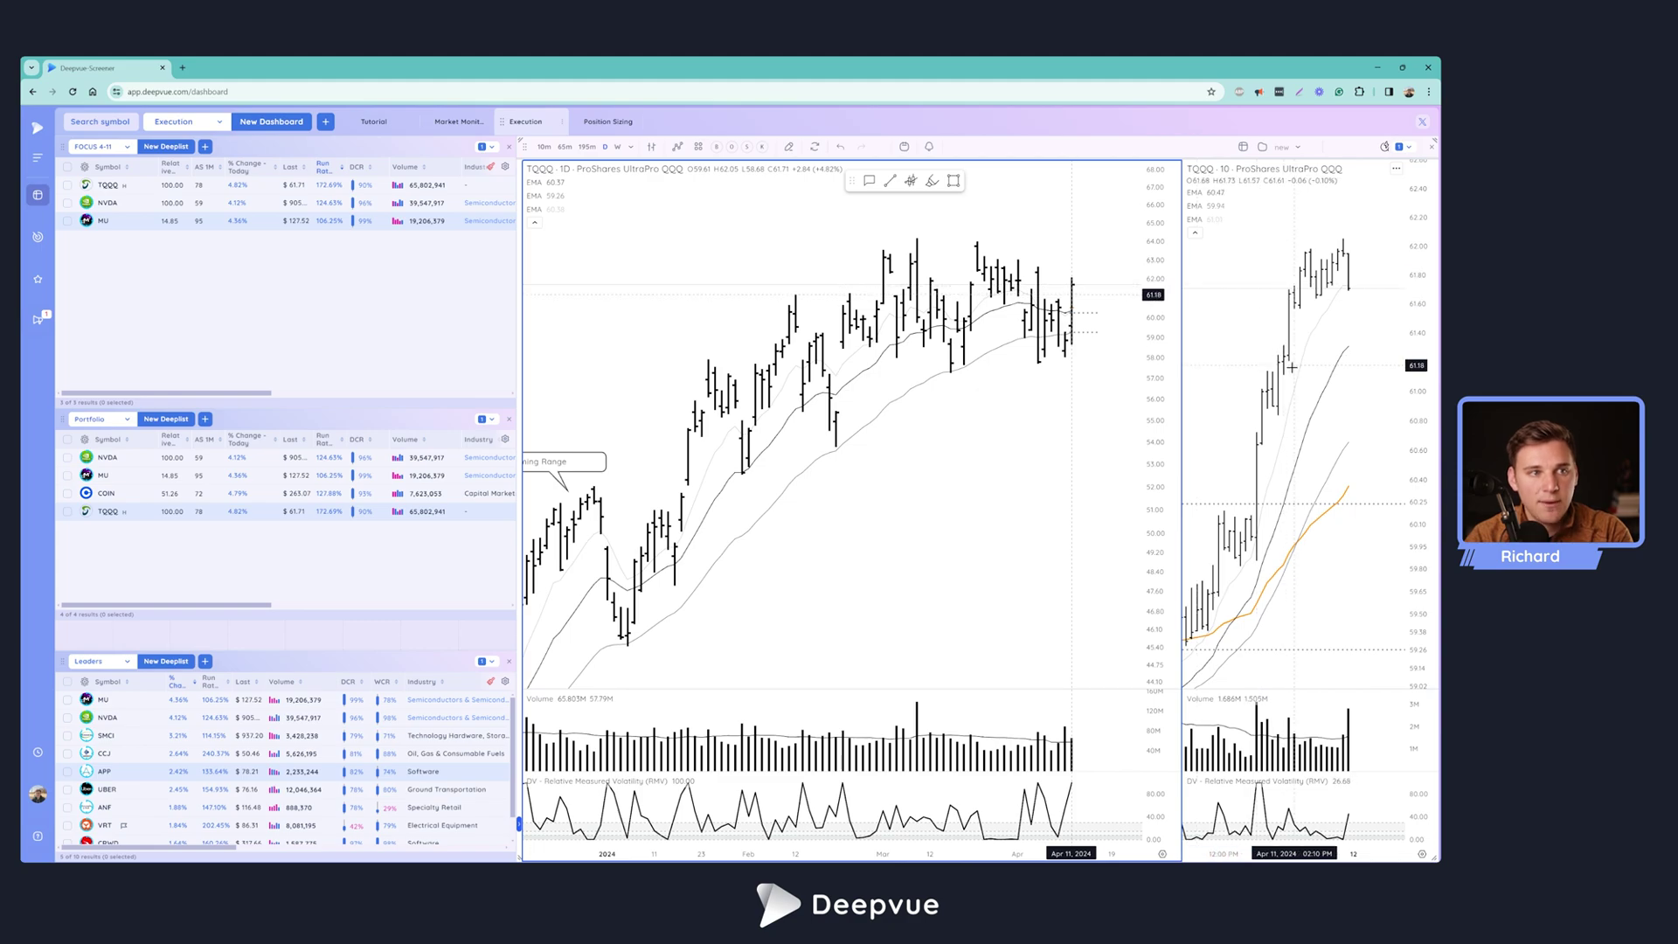
{"action": "left_click", "coordinate": [1243, 147]}
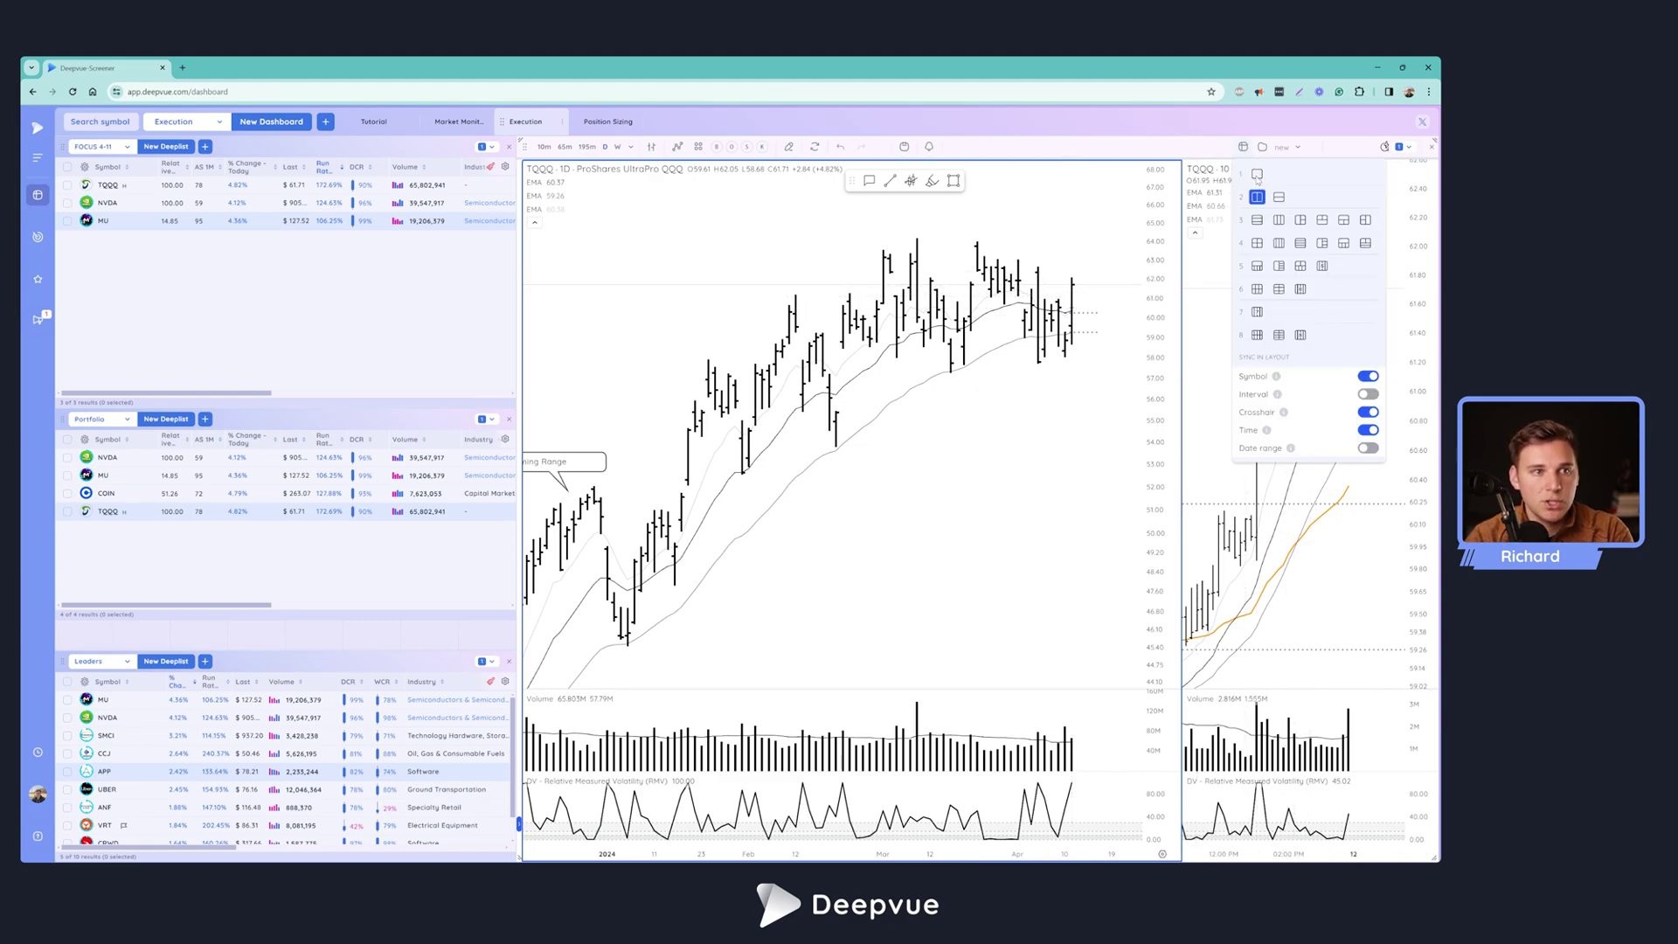
Switch to the single-chart layout with TQQQ on daily bars, toggling through 10-minute and back
{"action": "left_click", "coordinate": [1257, 176]}
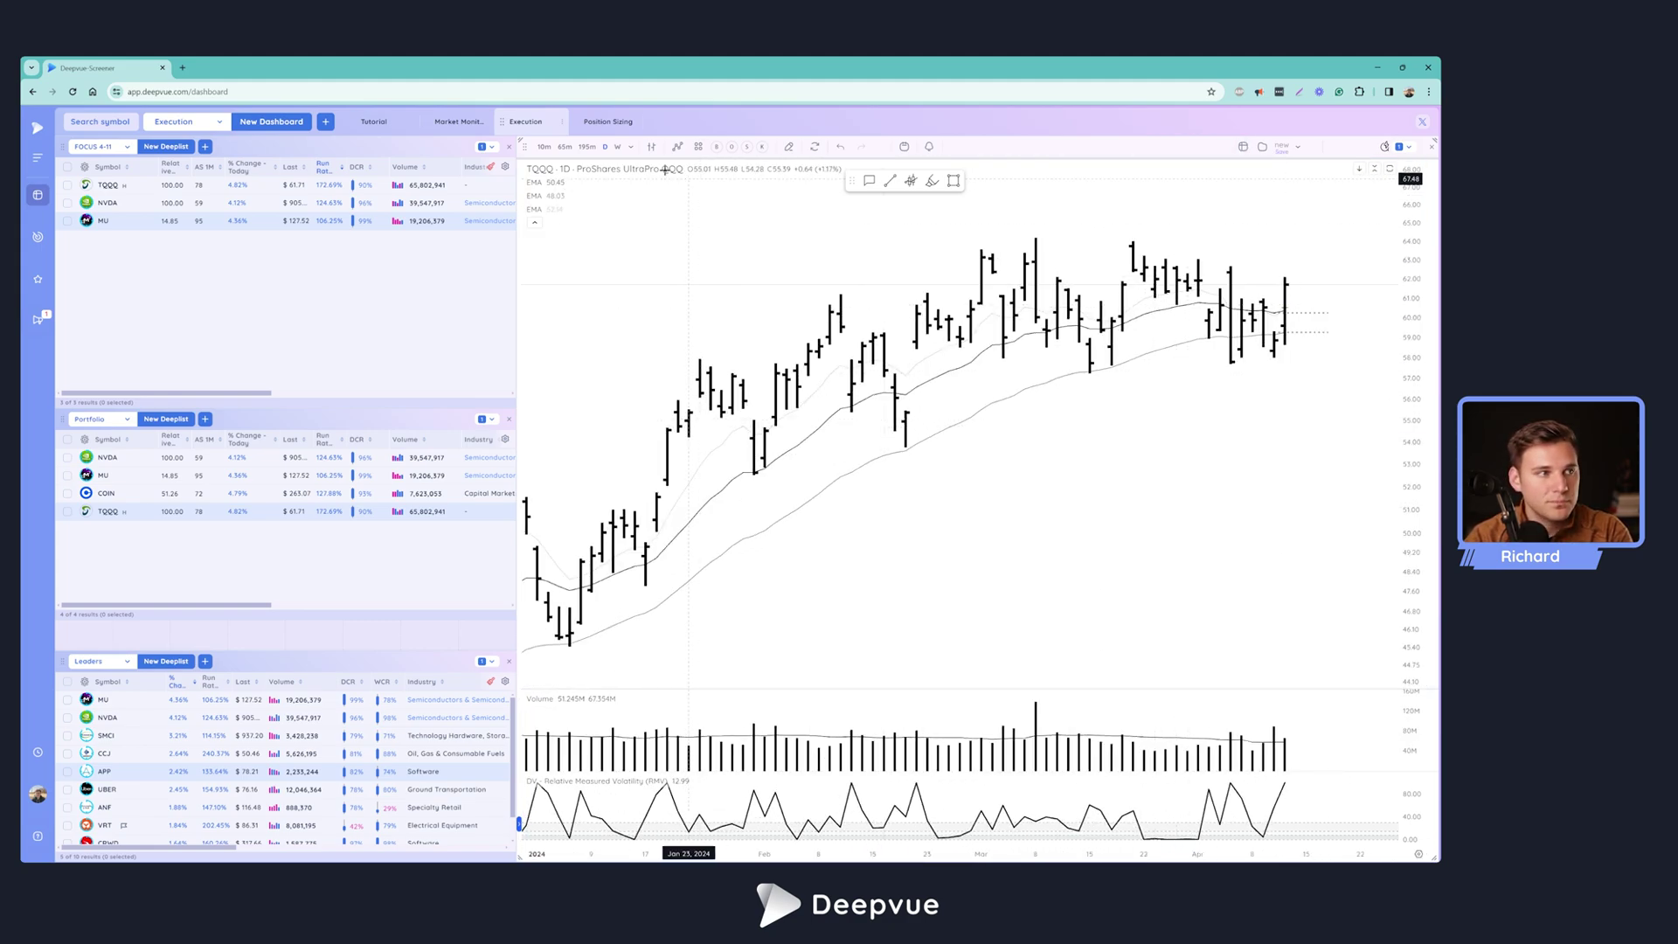
{"action": "left_click", "coordinate": [544, 147]}
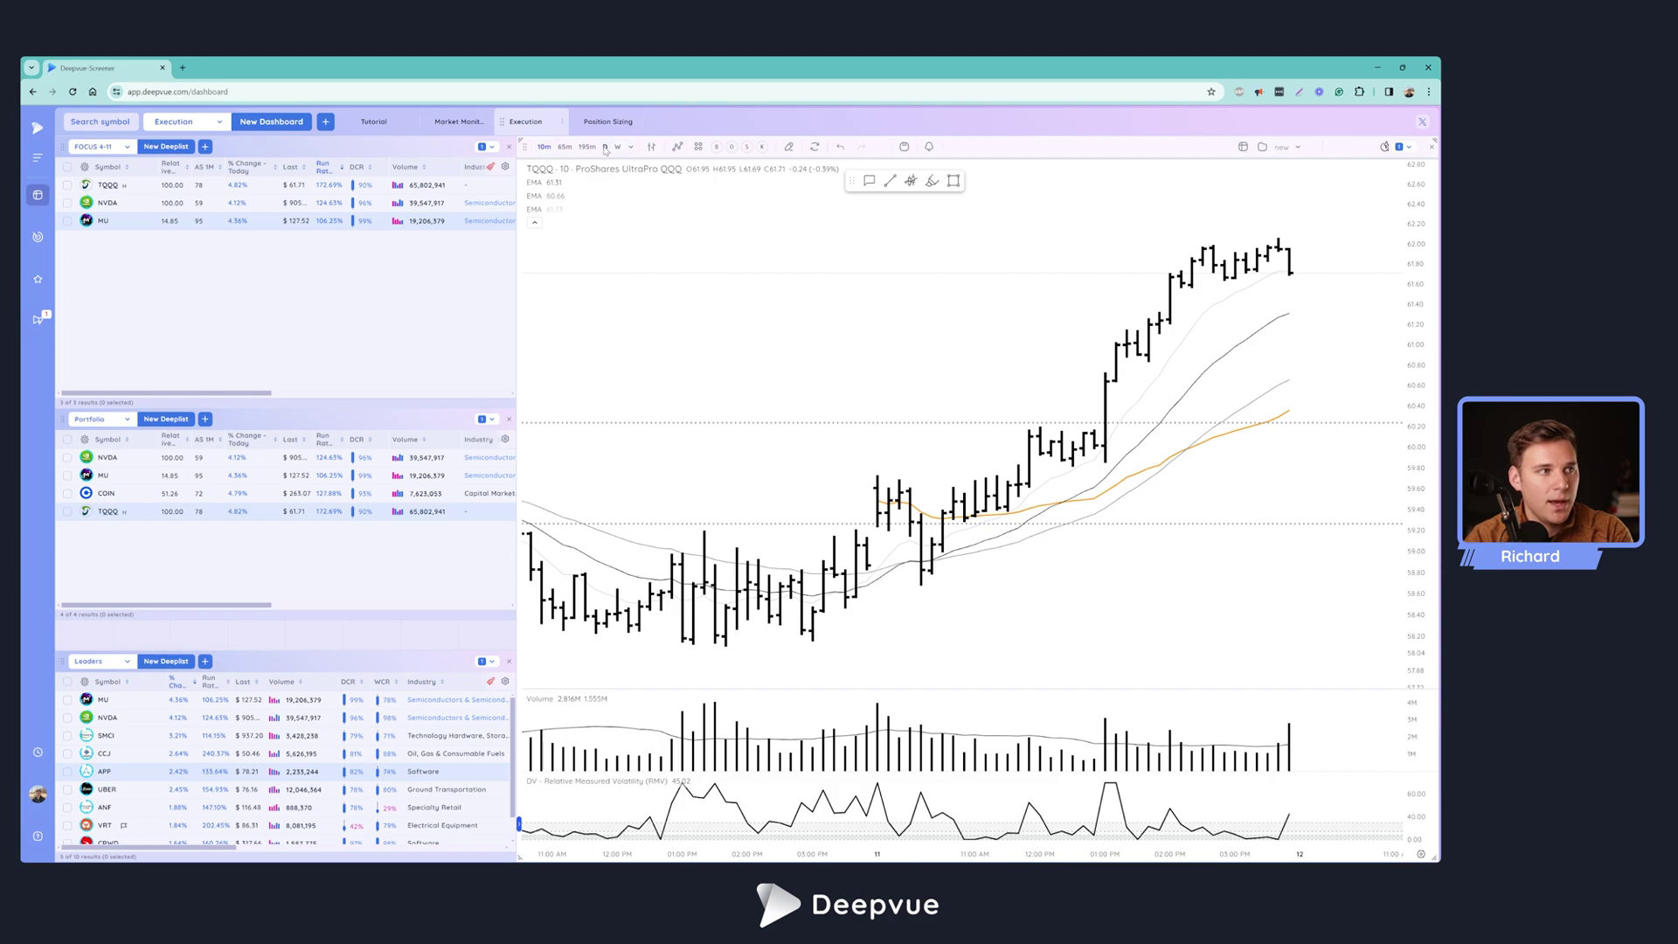
{"action": "left_click", "coordinate": [605, 147]}
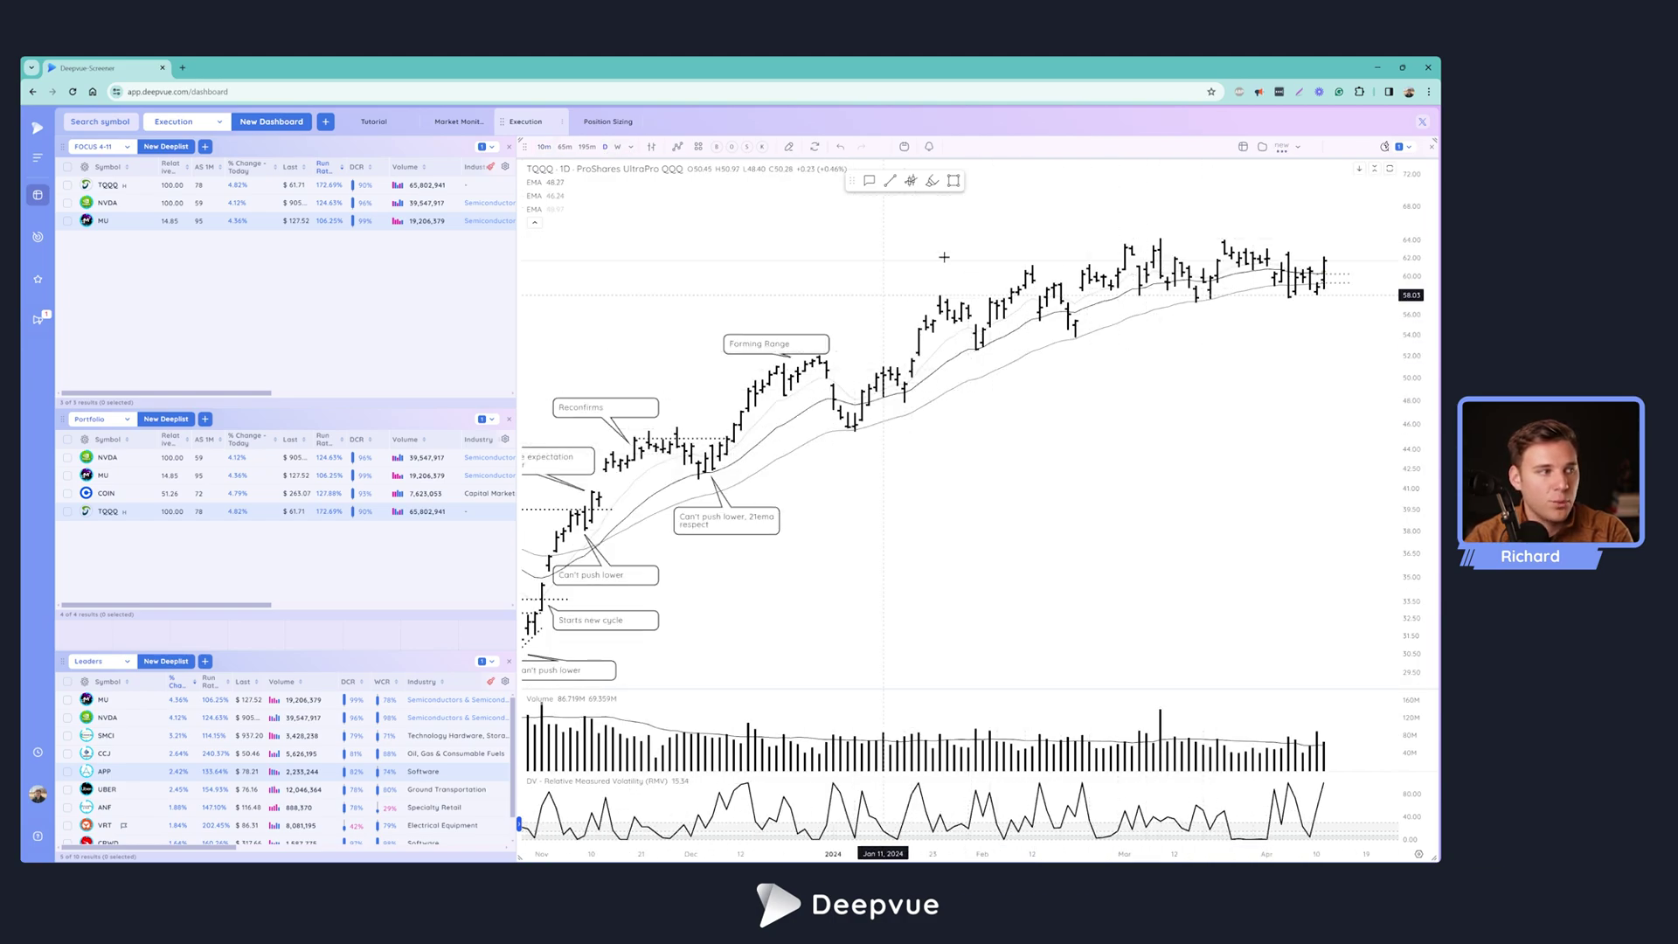
{"action": "scroll", "coordinate": [1173, 473], "scroll_direction": "down", "scroll_amount": 2}
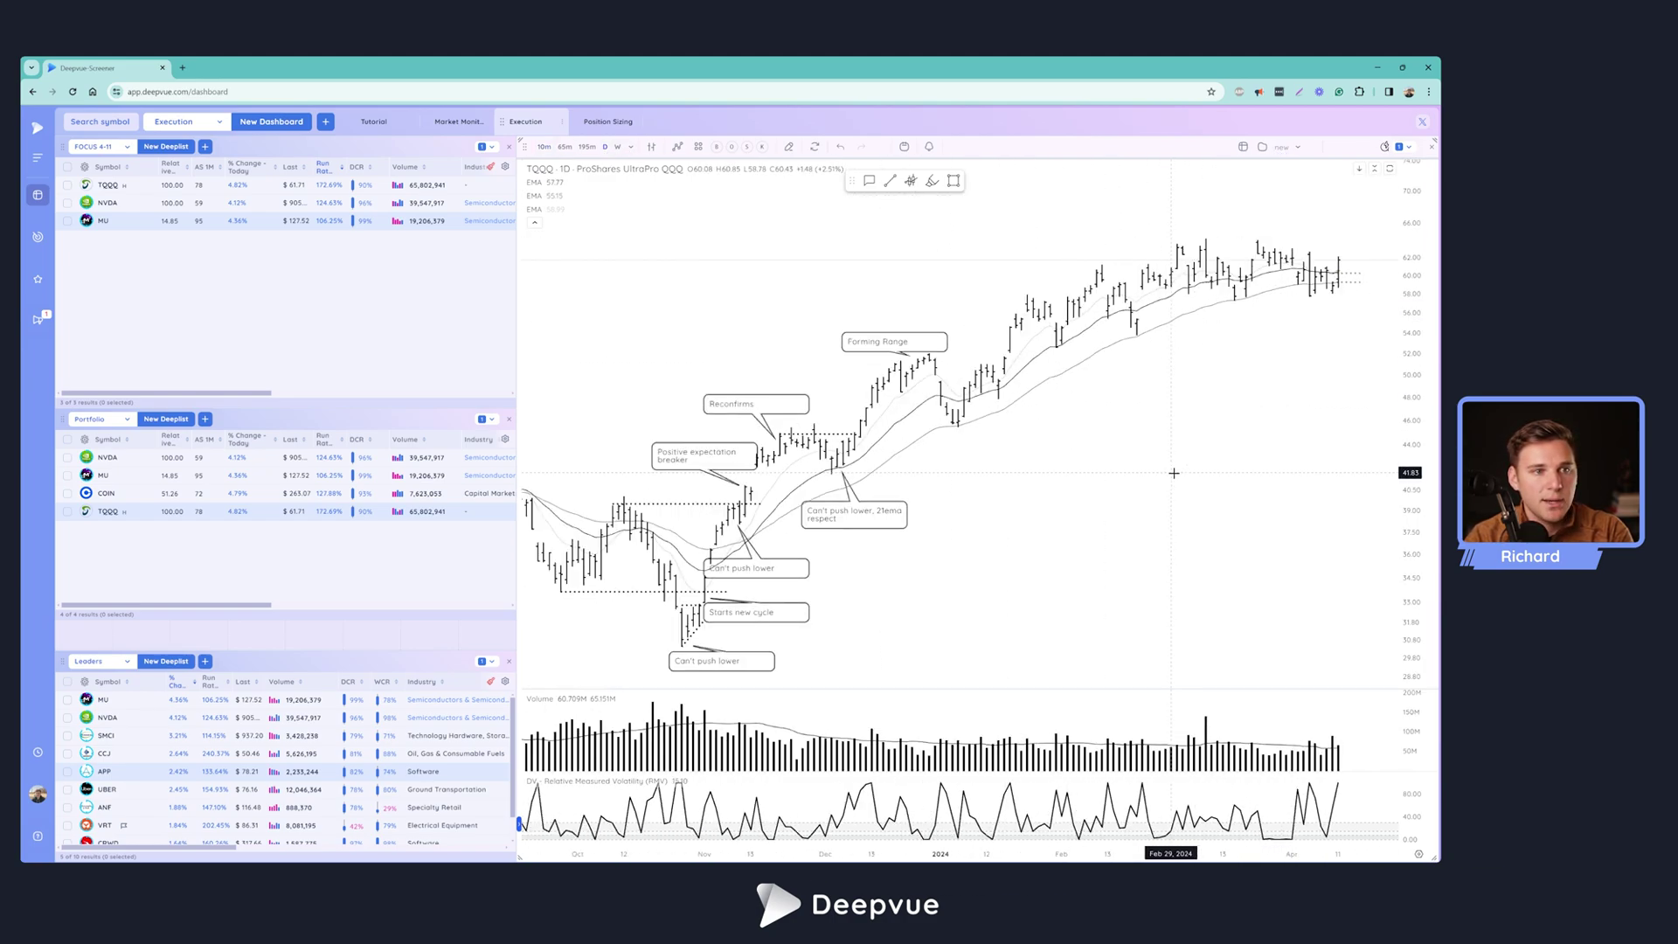
{"action": "scroll", "coordinate": [1174, 473], "scroll_direction": "up", "scroll_amount": 2}
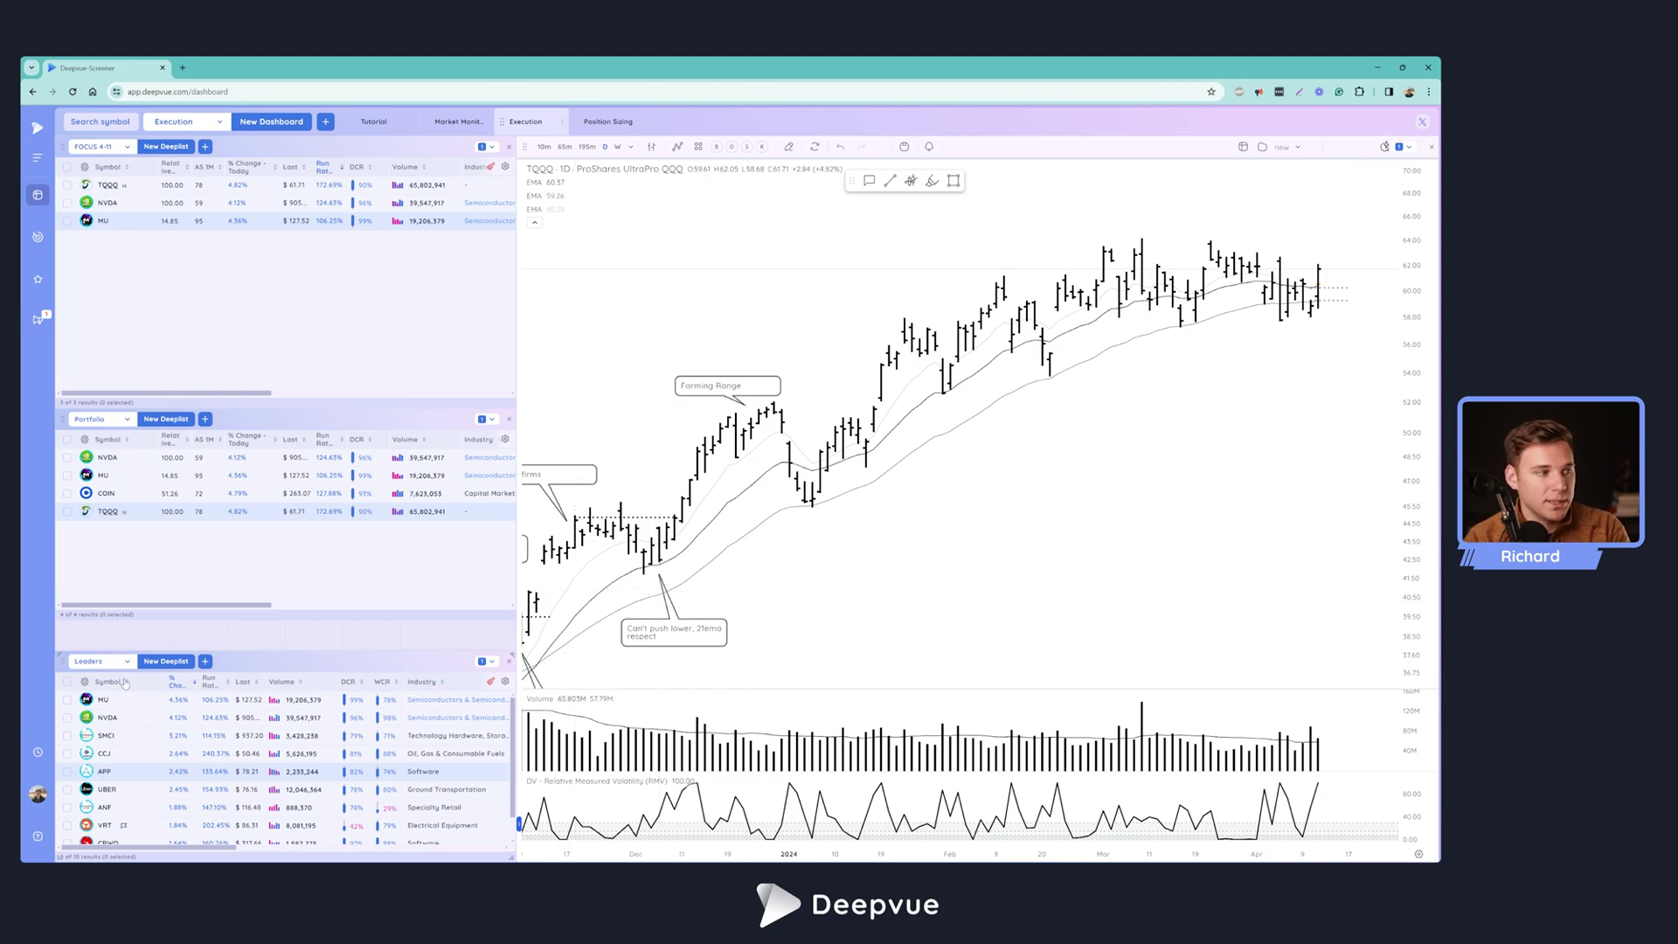
Close the Leaders deeplist and drag a Screener into the slot below Portfolio, enlarging it to show all columns
{"action": "left_click", "coordinate": [510, 663]}
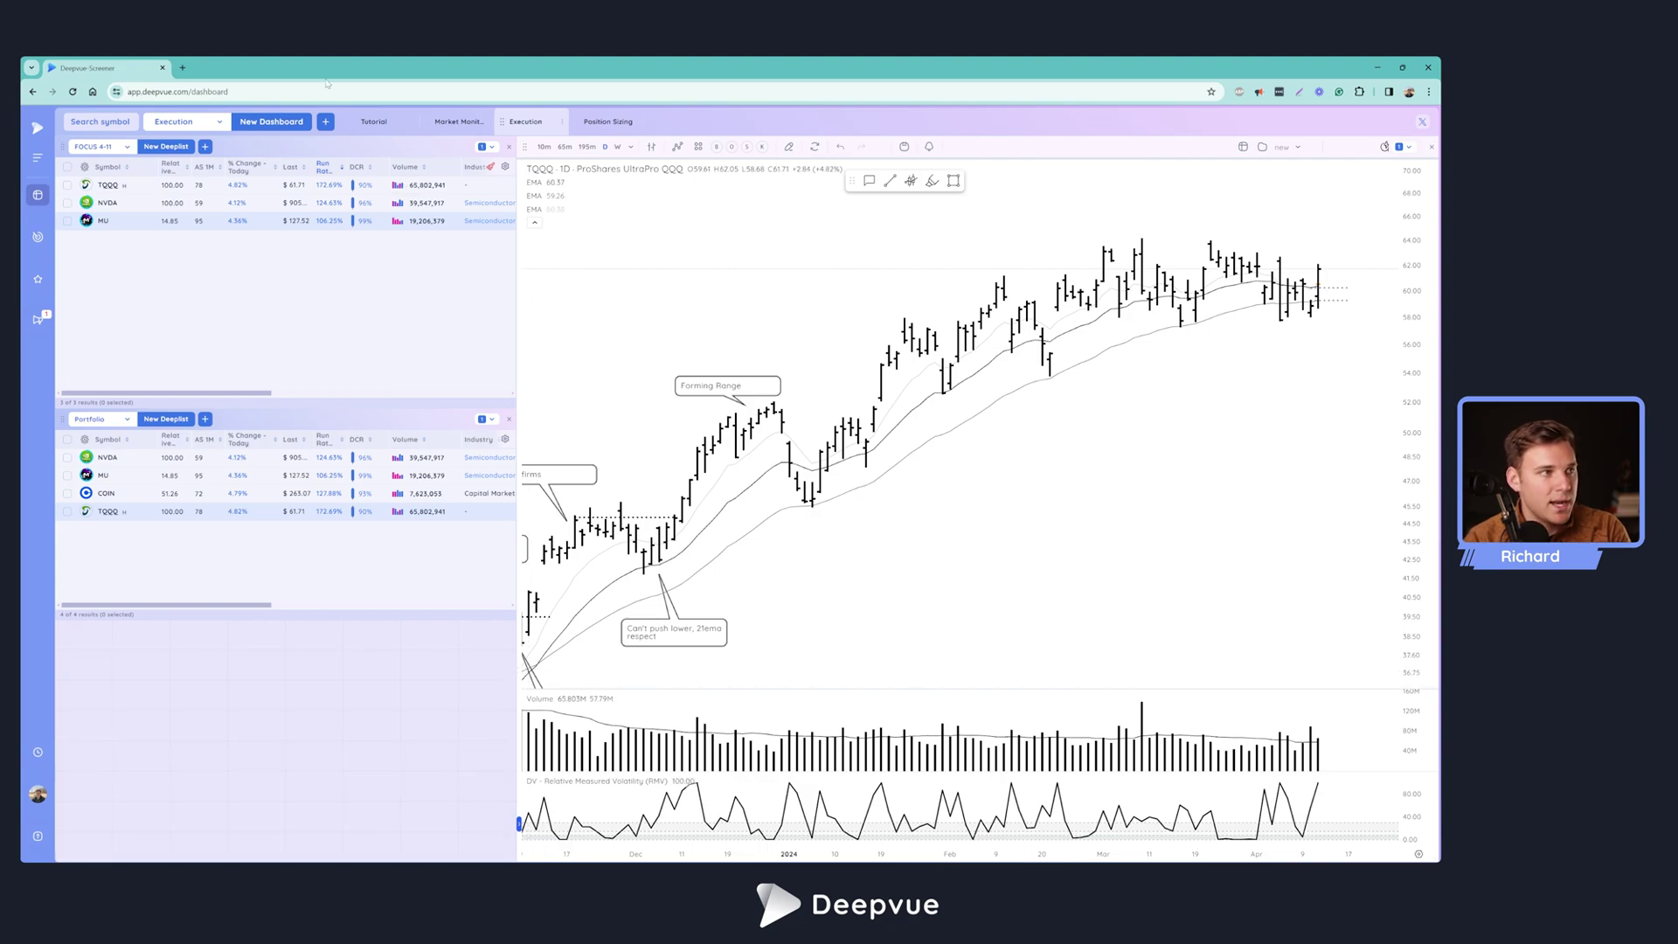
{"action": "left_click", "coordinate": [325, 121]}
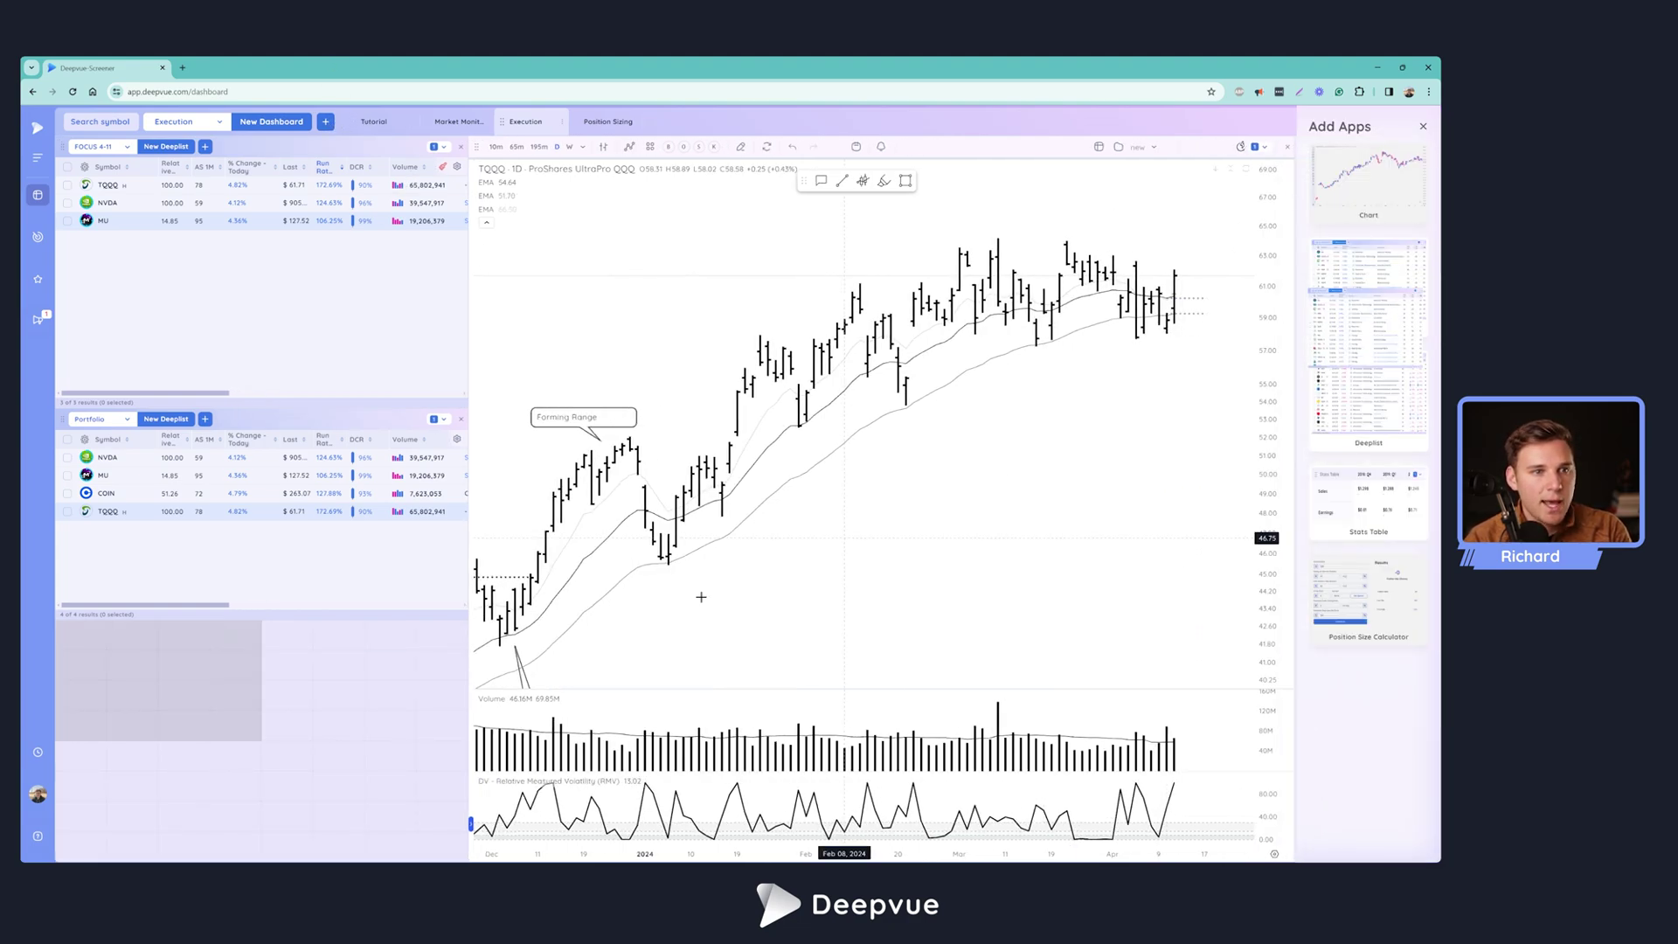
{"action": "left_click_drag", "start_coordinate": [700, 597], "coordinate": [268, 749]}
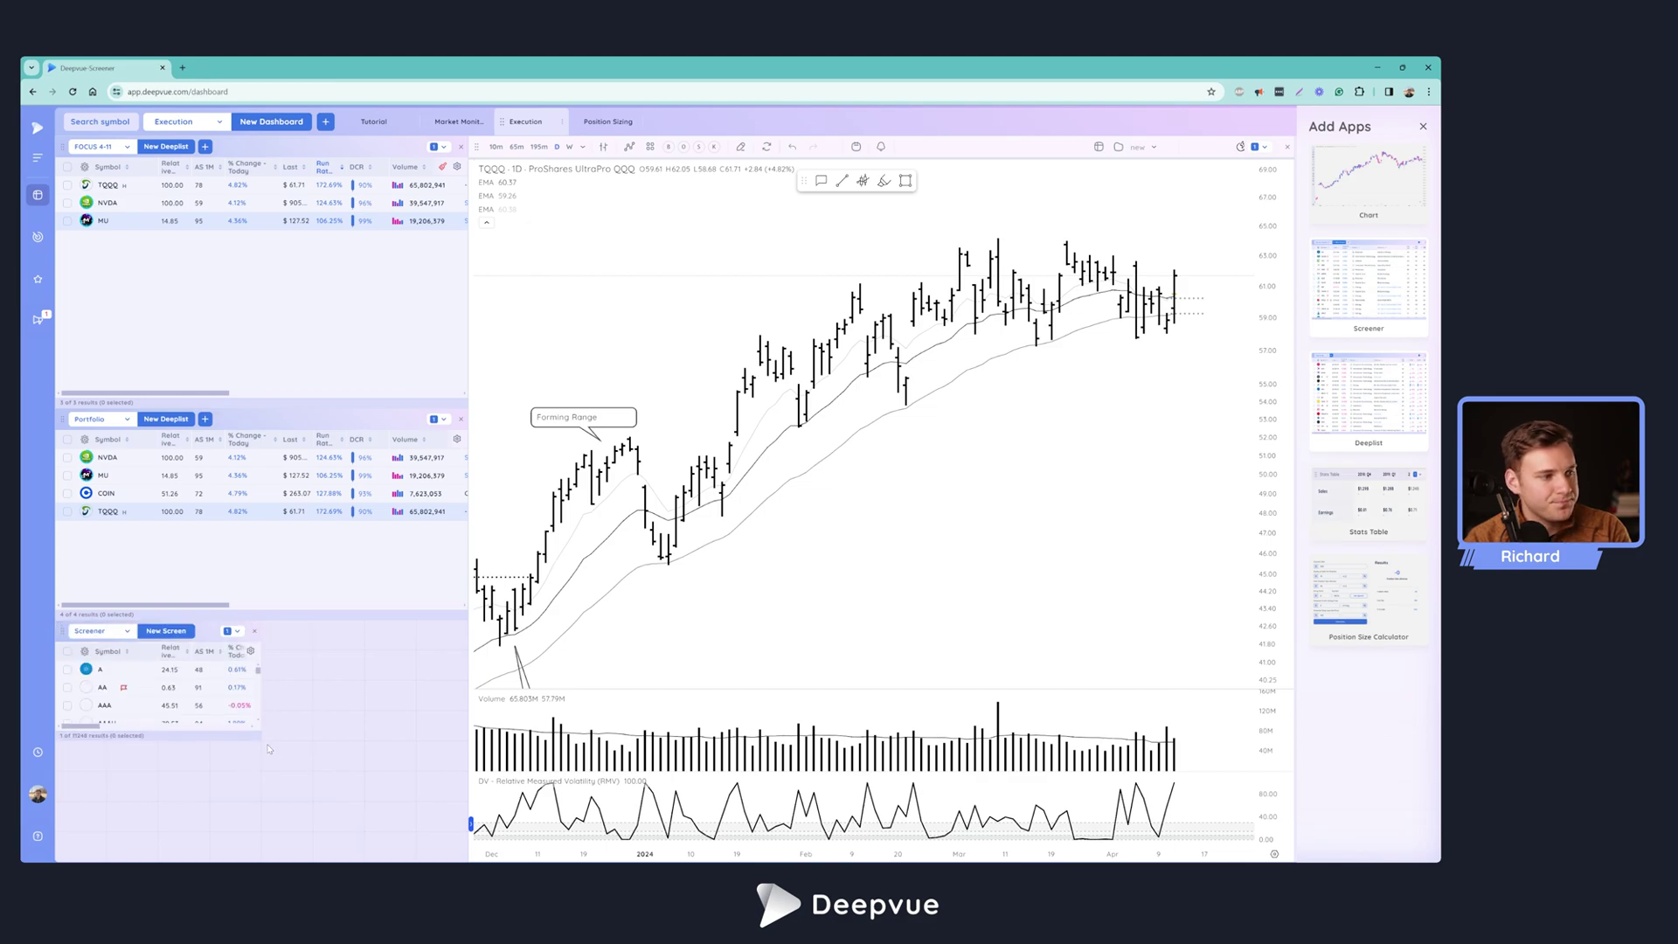
{"action": "left_click_drag", "start_coordinate": [259, 739], "coordinate": [461, 848]}
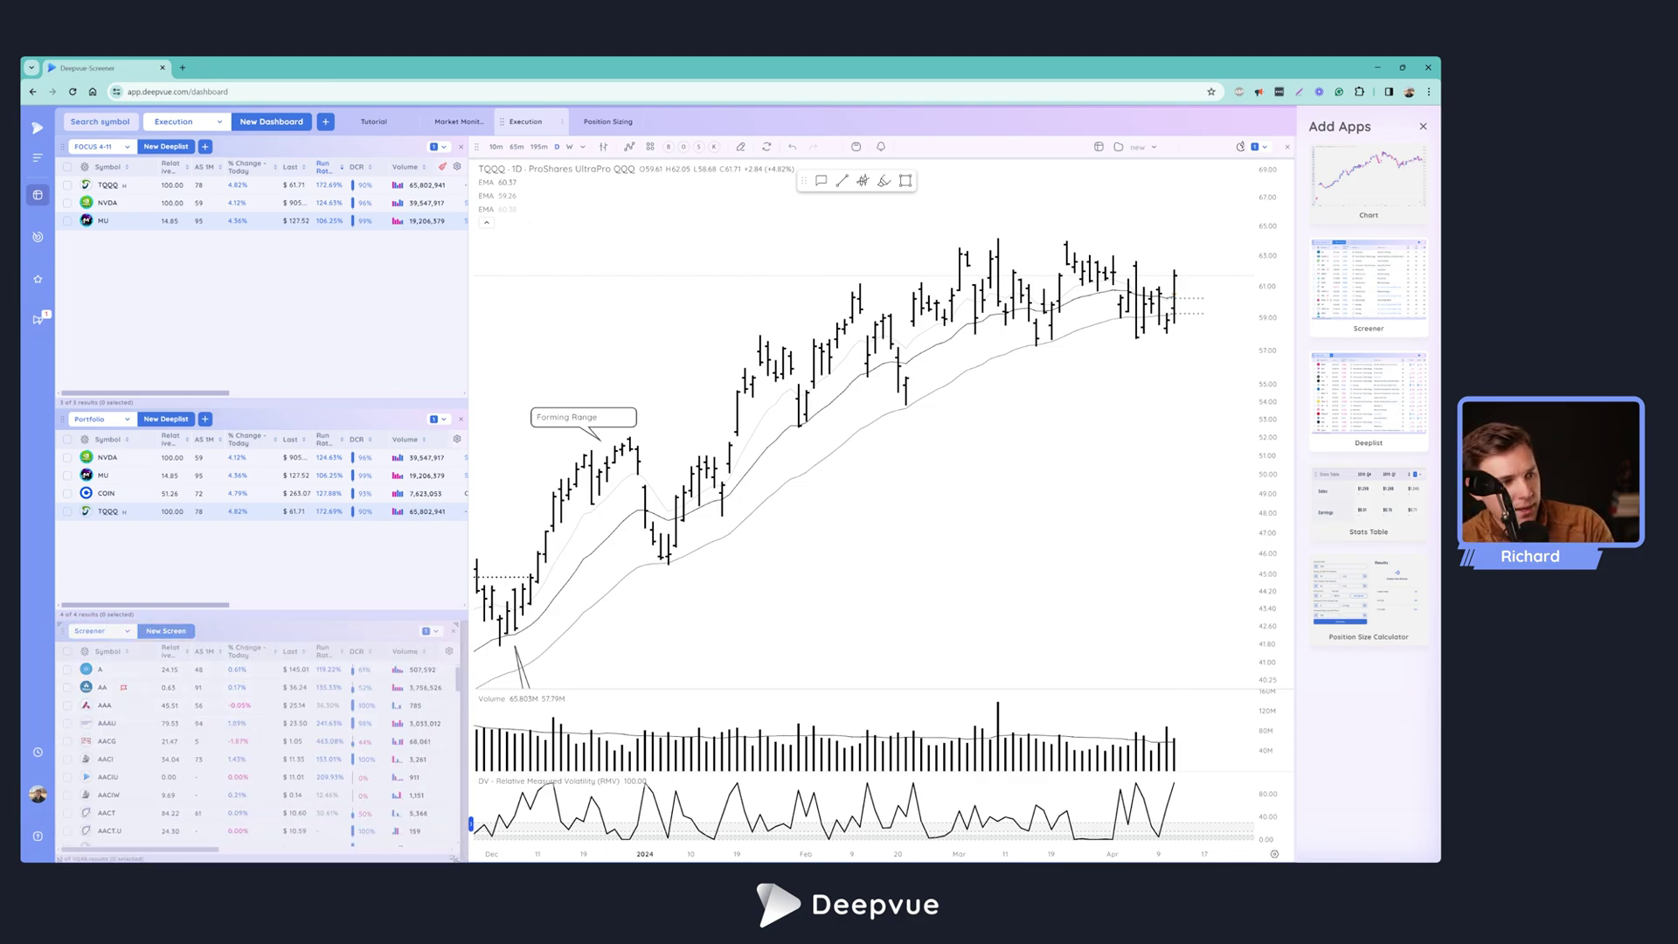
Load the Deepvue > Deepvue Leaders screener preset and sort it by % Change Today, highest first
{"action": "left_click", "coordinate": [126, 633]}
{"action": "left_click", "coordinate": [155, 727]}
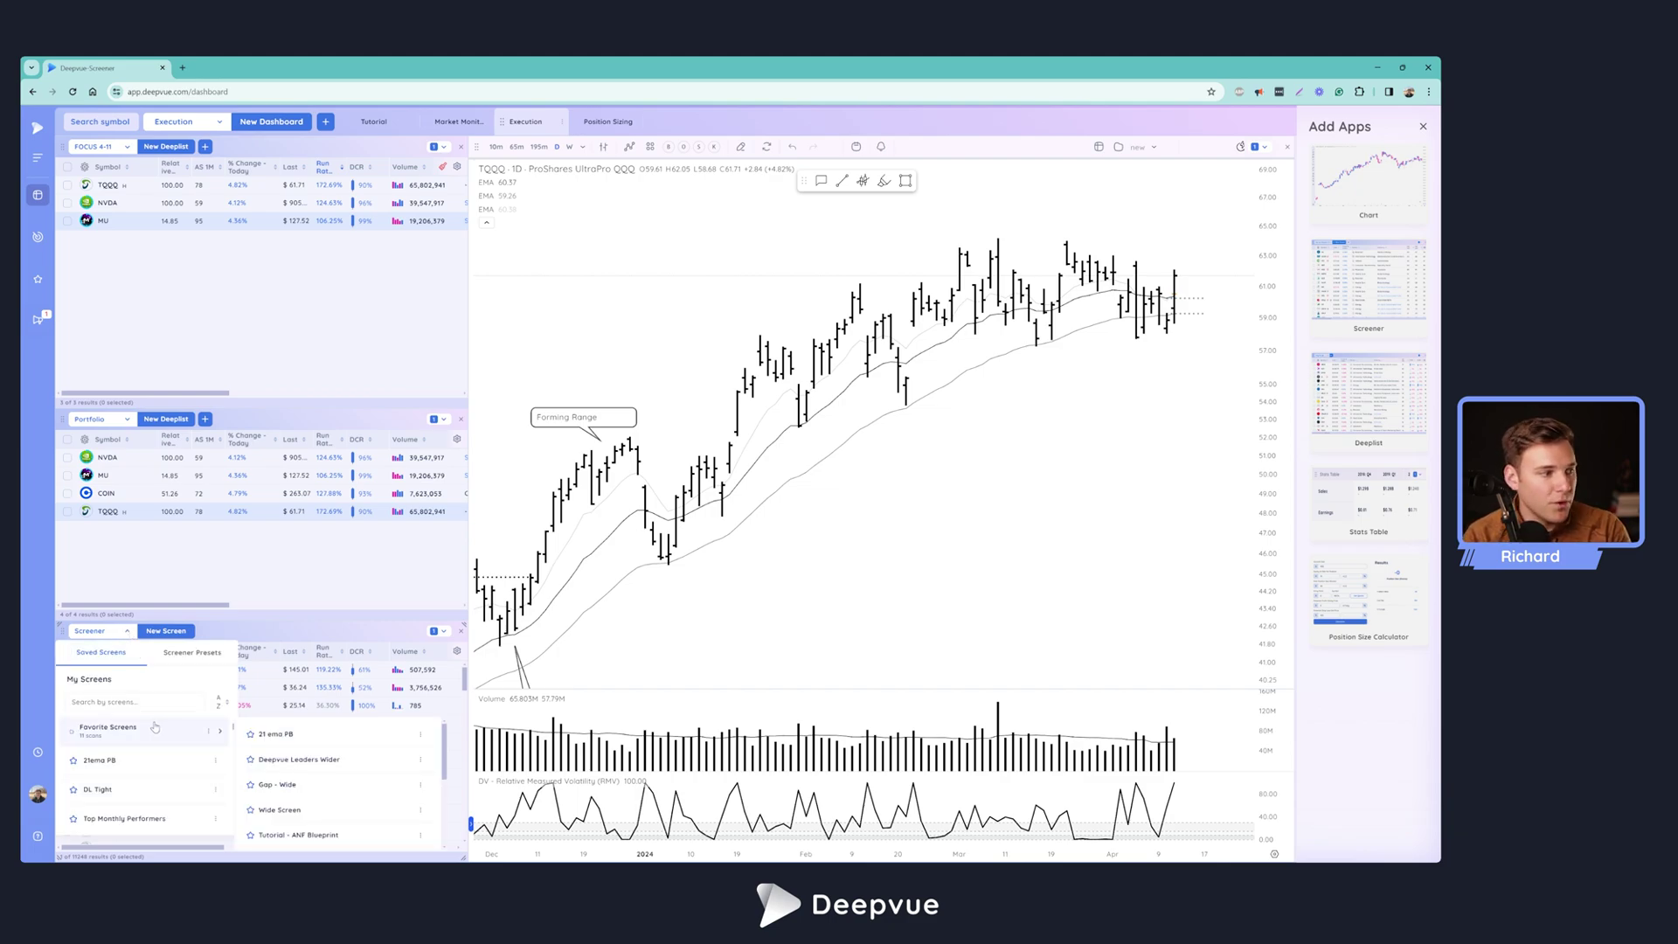
{"action": "left_click", "coordinate": [168, 657]}
{"action": "left_click", "coordinate": [131, 759]}
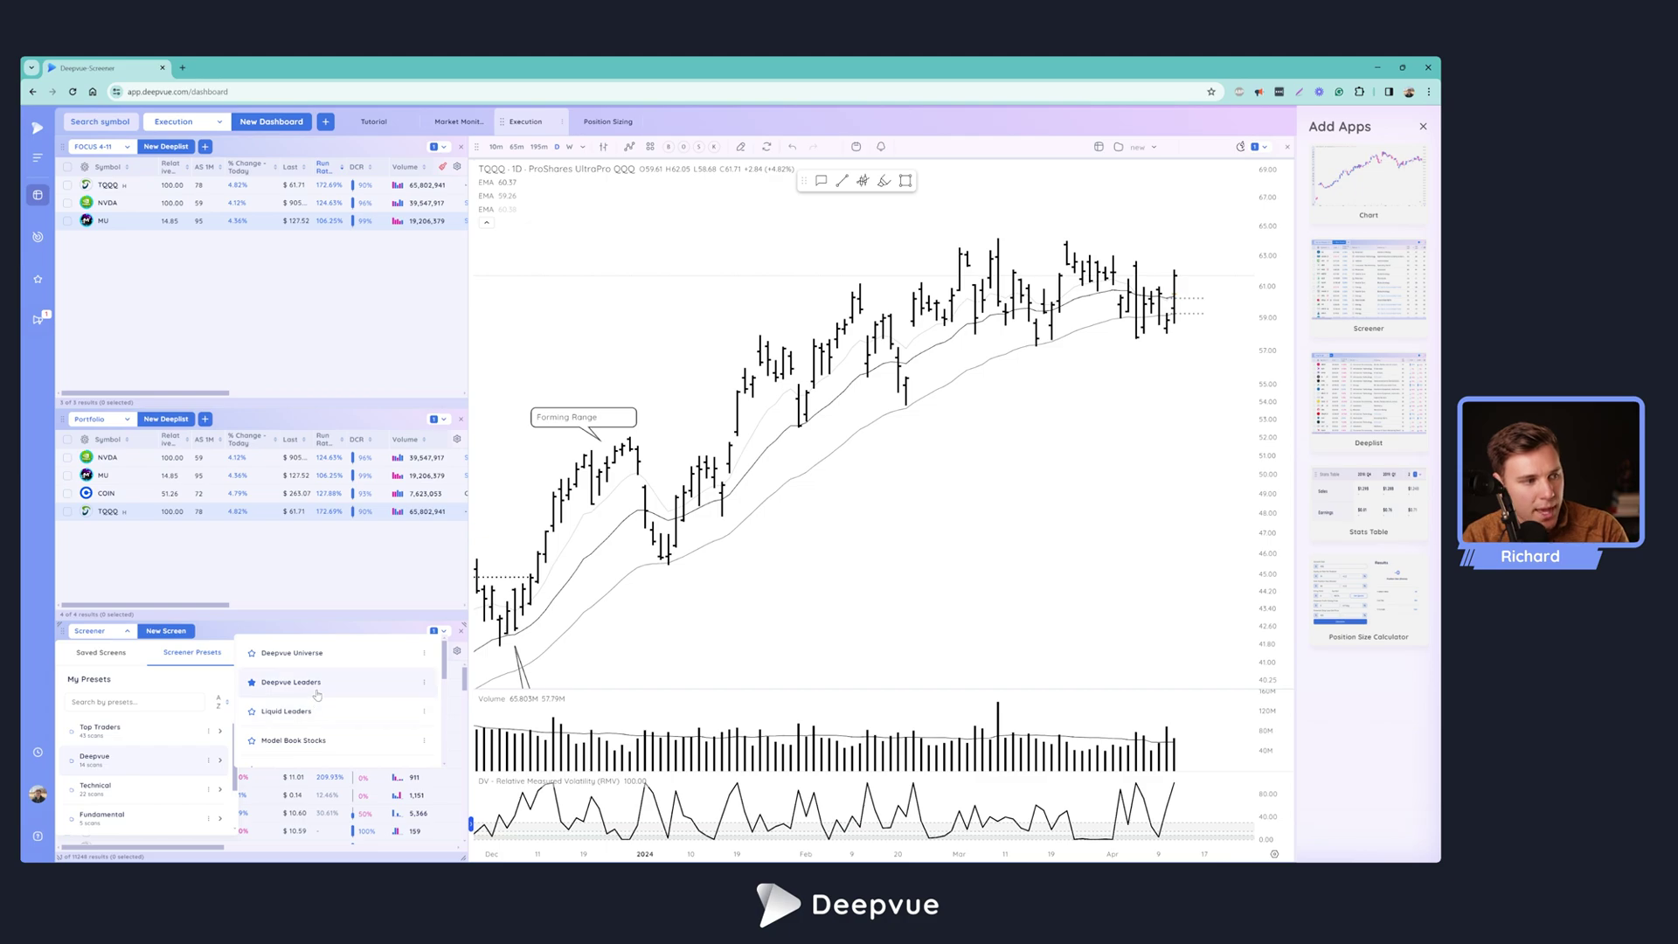
{"action": "left_click", "coordinate": [309, 686]}
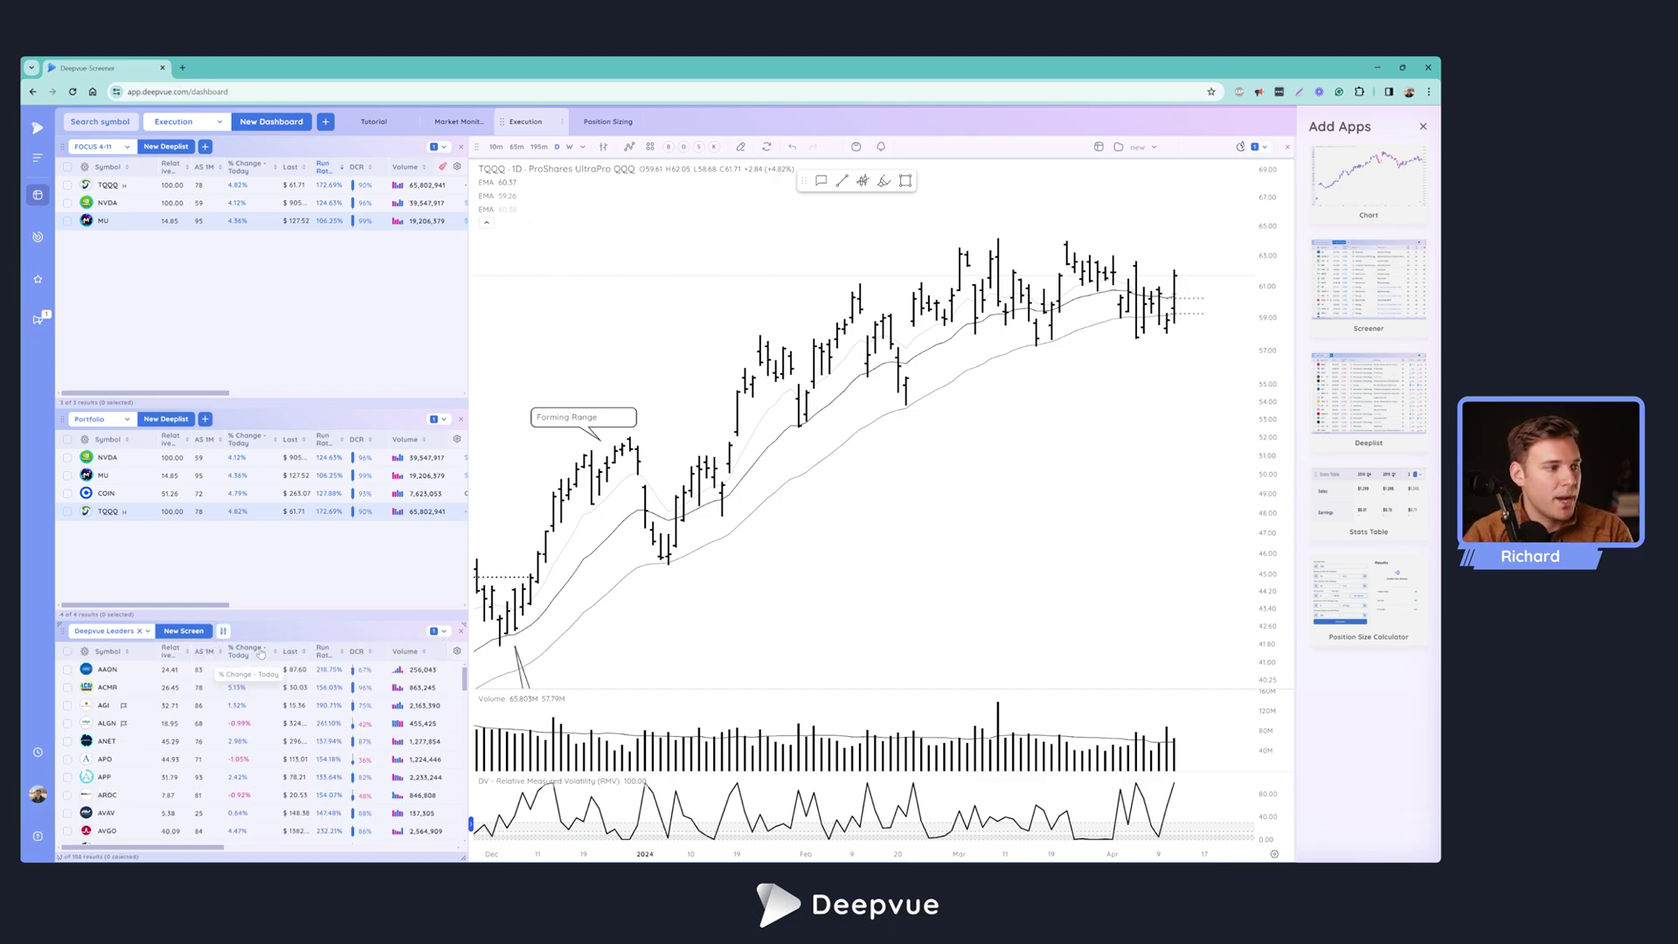
{"action": "left_click", "coordinate": [248, 651]}
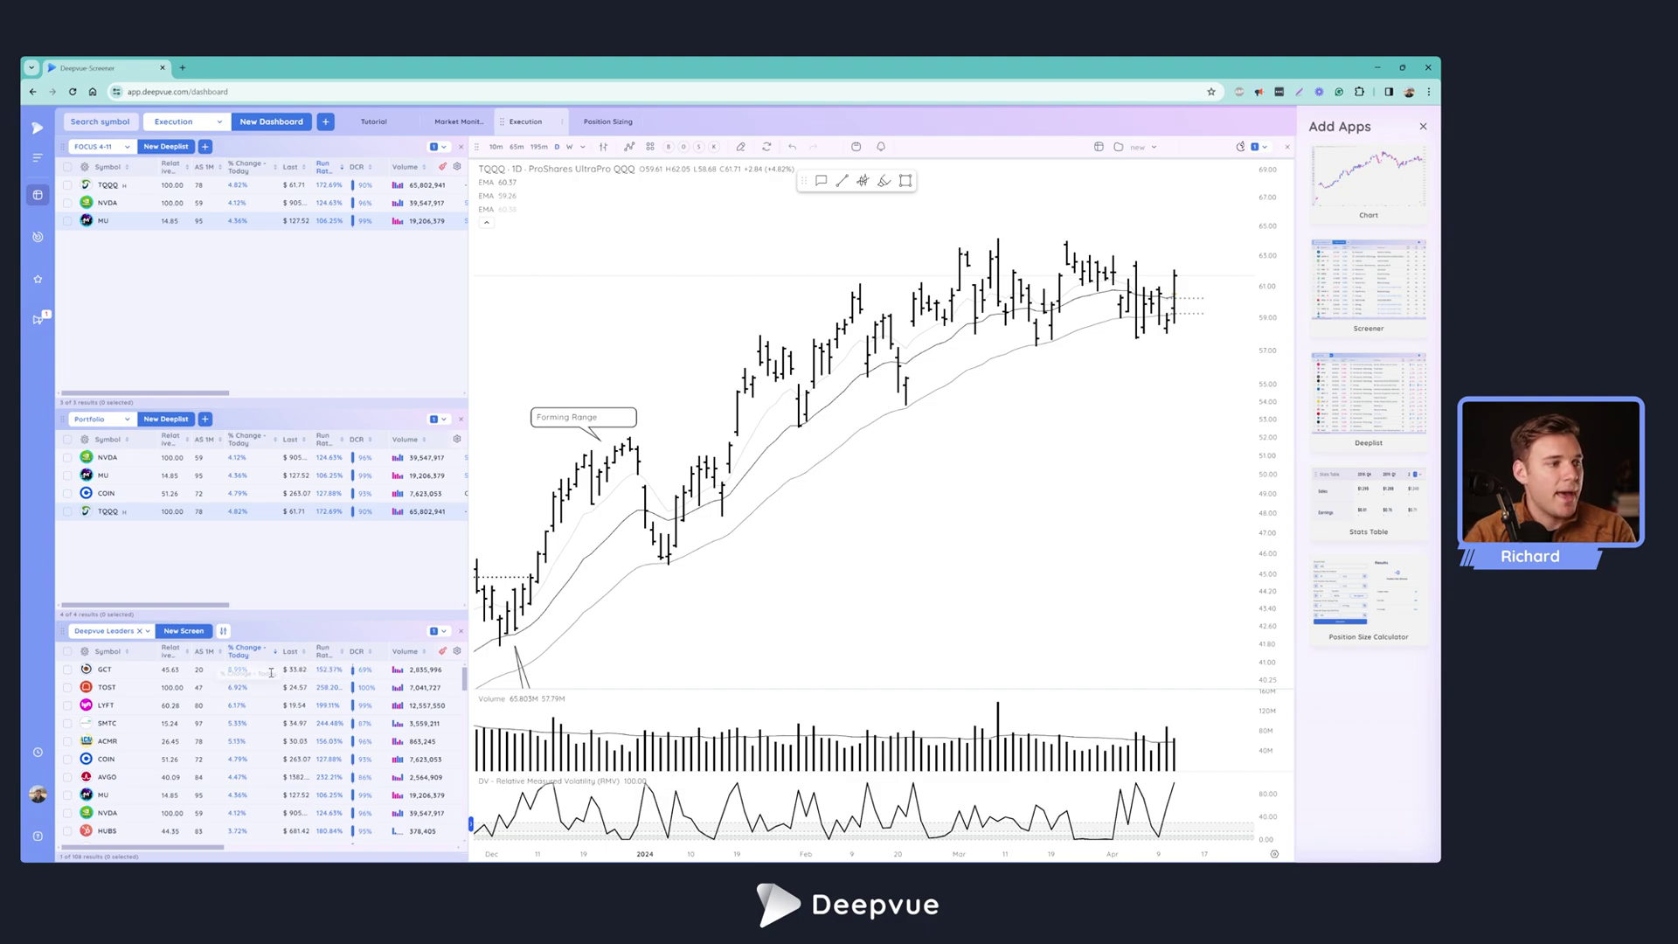